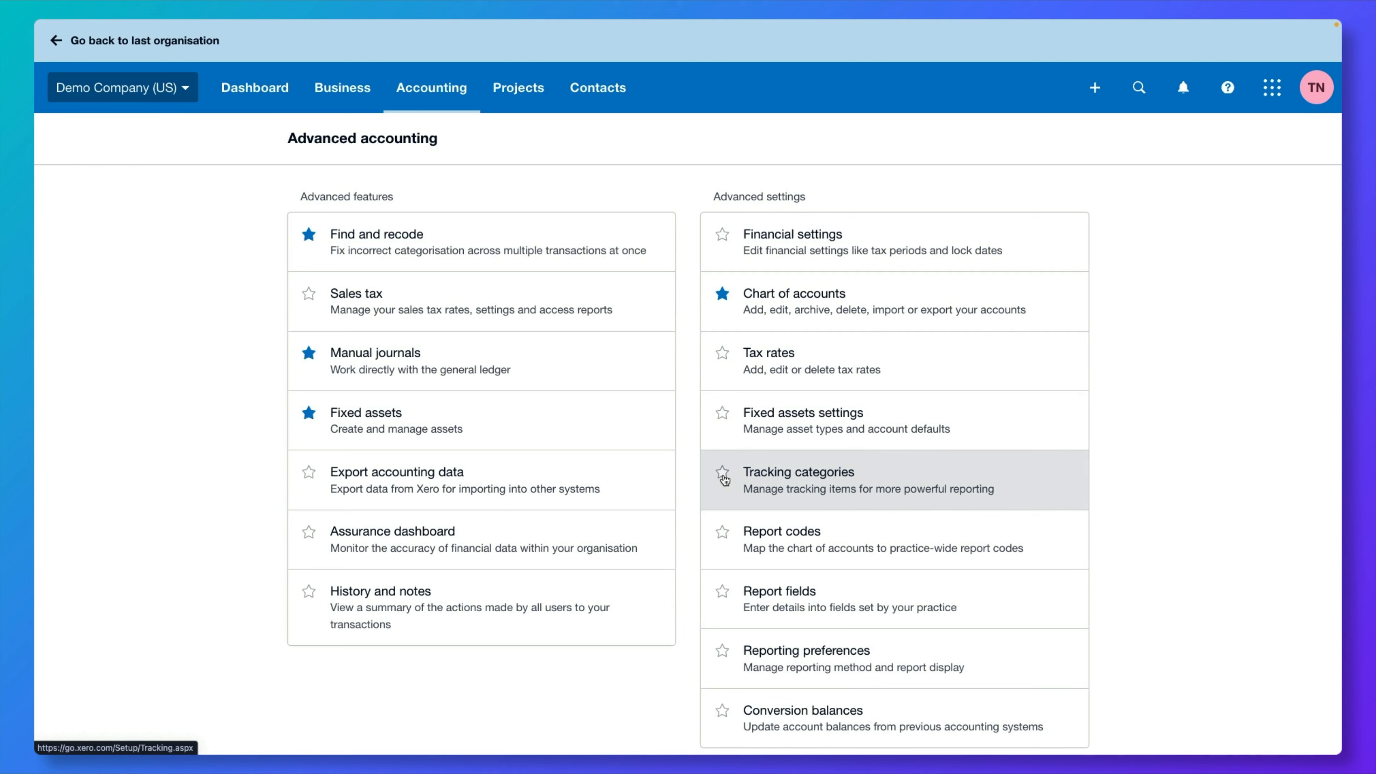
# Open the tracking categories settings and start a new tracking category named Departments.
pyautogui.click(838, 487)
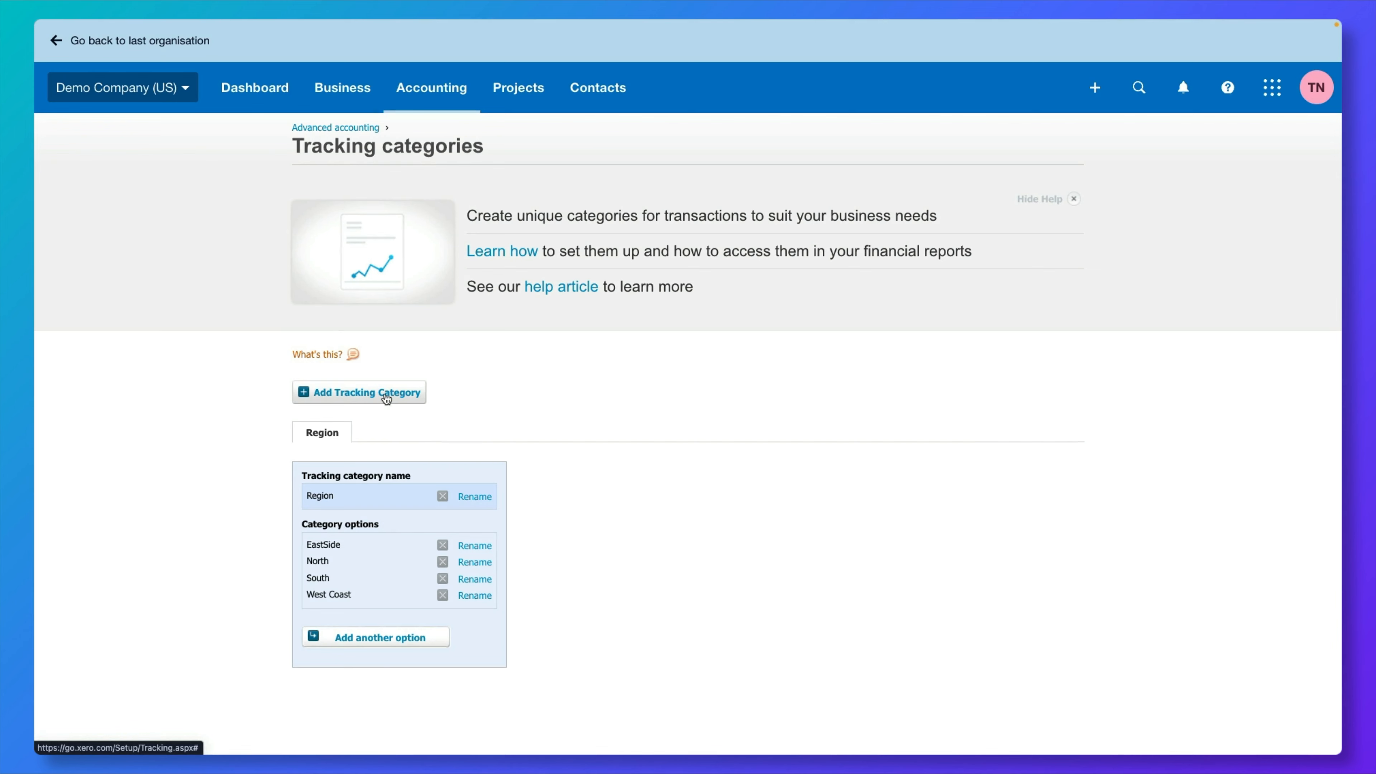
pyautogui.click(384, 393)
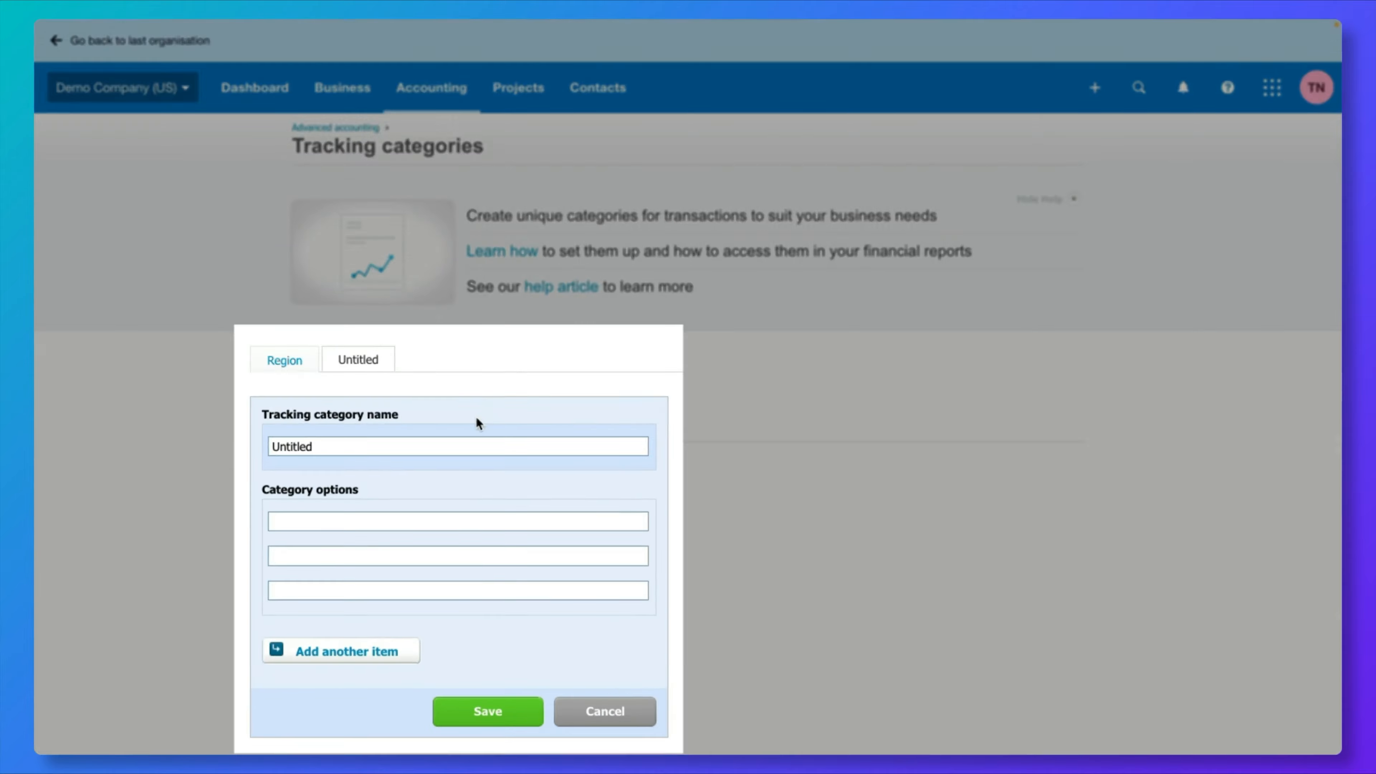
pyautogui.click(469, 496)
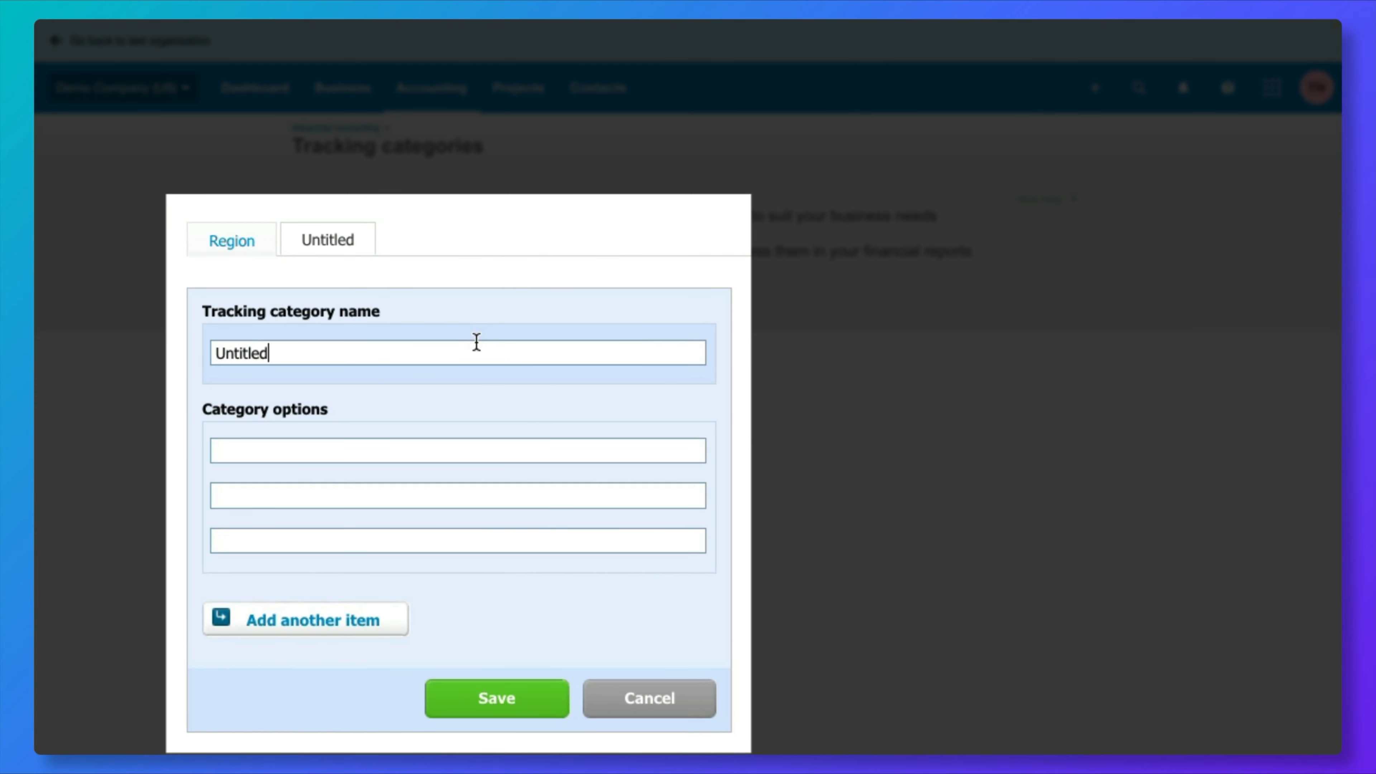
pyautogui.hotkey('ctrl', 'a')
pyautogui.write('Departments')
# Enter Operations, Sales and Finance as the first three options of the Departments category.
pyautogui.press('Tab')
pyautogui.write('Operations')
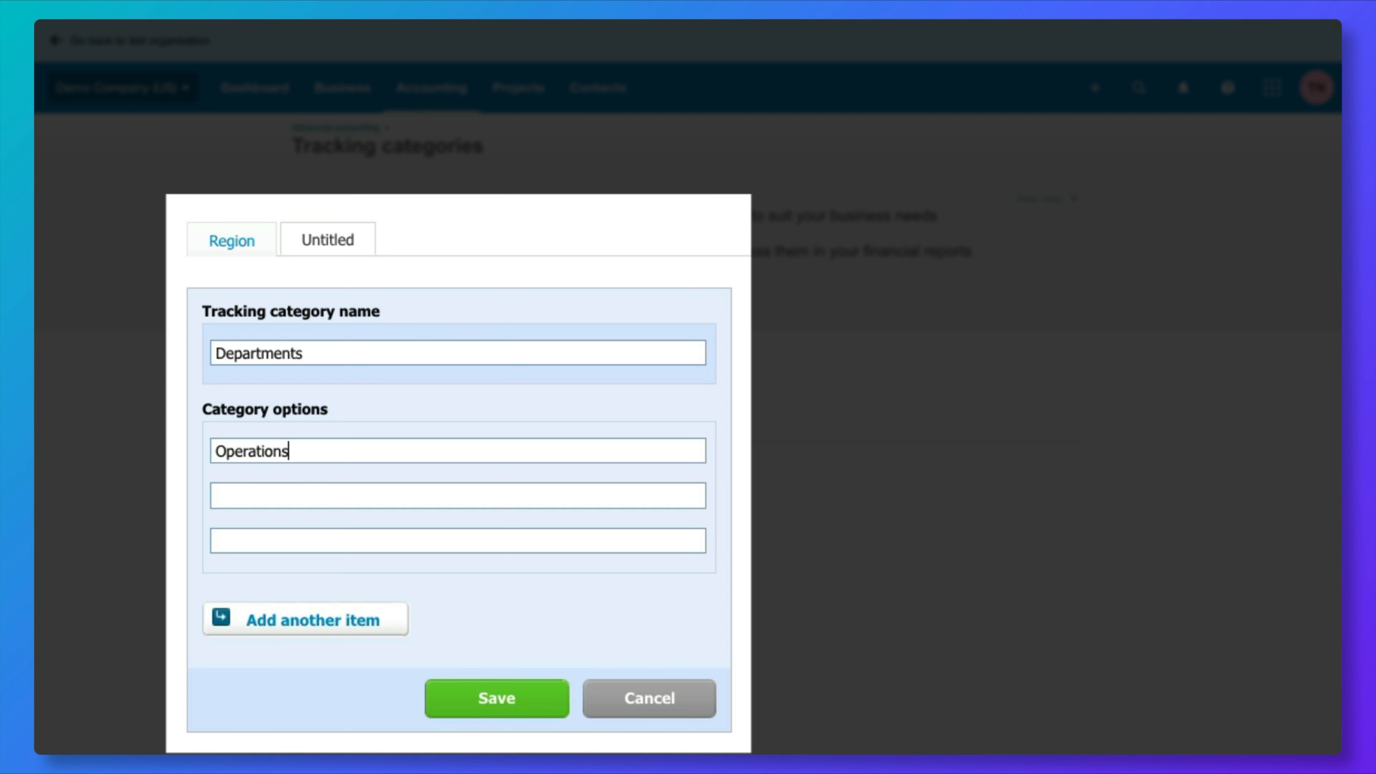
pyautogui.press('Tab')
pyautogui.write('Sales')
pyautogui.write('Fina')
pyautogui.press('BackSpace')
pyautogui.press('BackSpace')
pyautogui.write('nance')
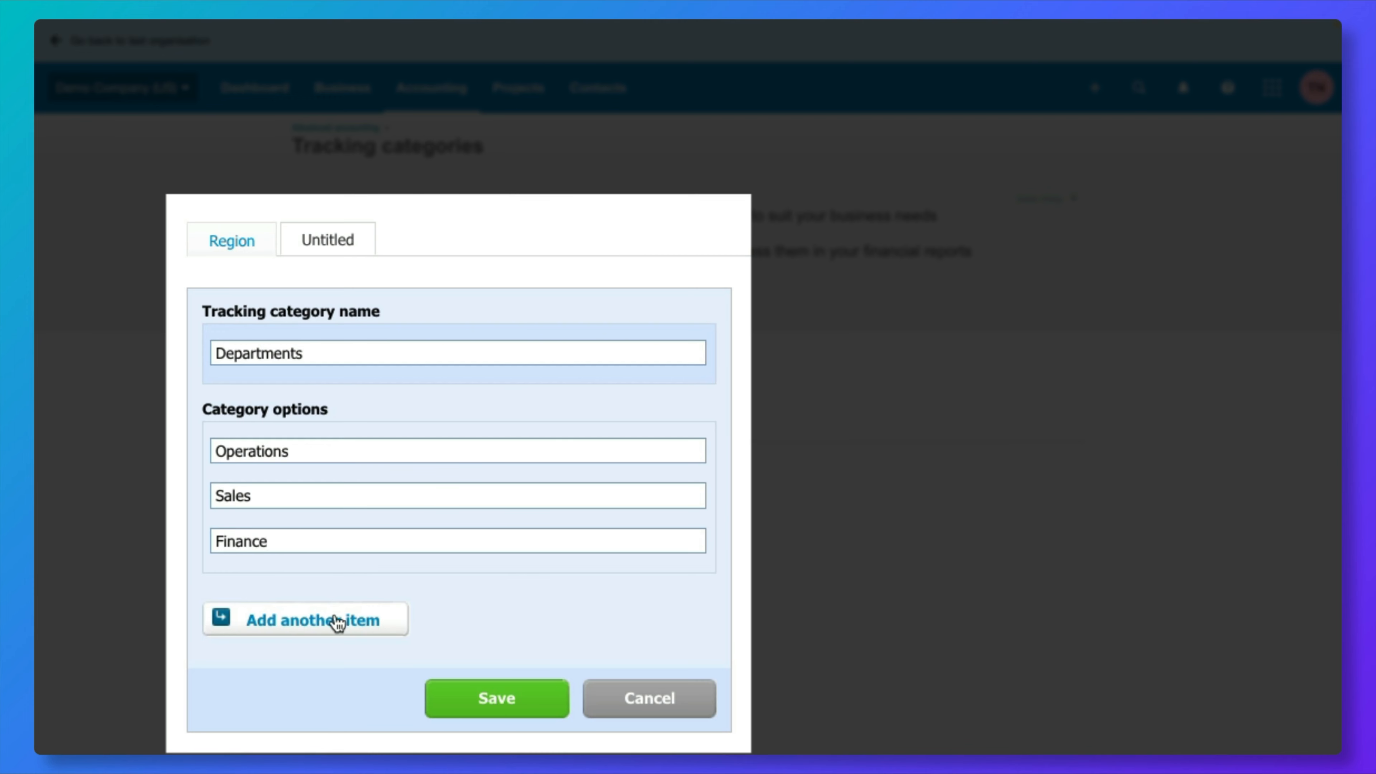
# Add two more options, Sales and Marketing, below Finance and try to save the Departments category.
pyautogui.click(302, 610)
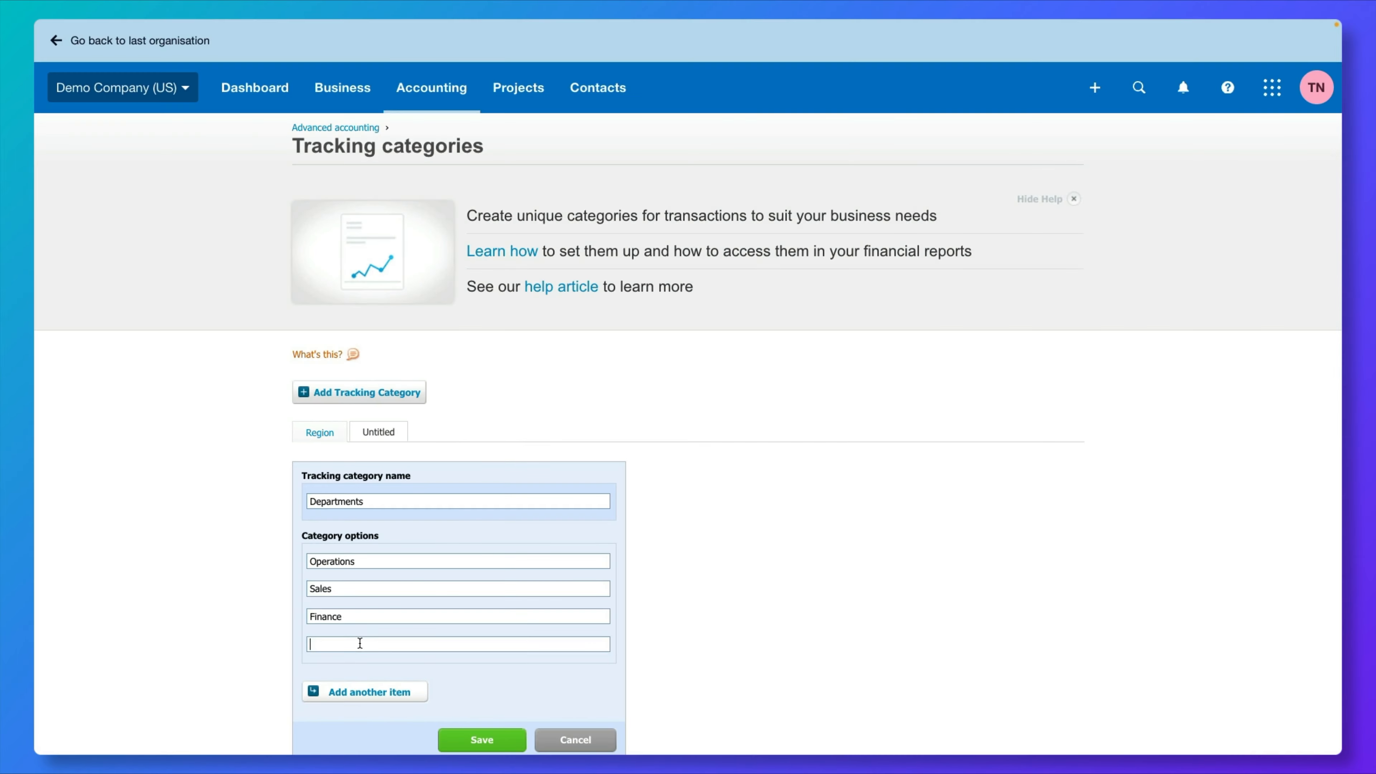
pyautogui.click(295, 586)
pyautogui.write('Sales')
pyautogui.scroll(-1, 372, 671)
pyautogui.click(374, 653)
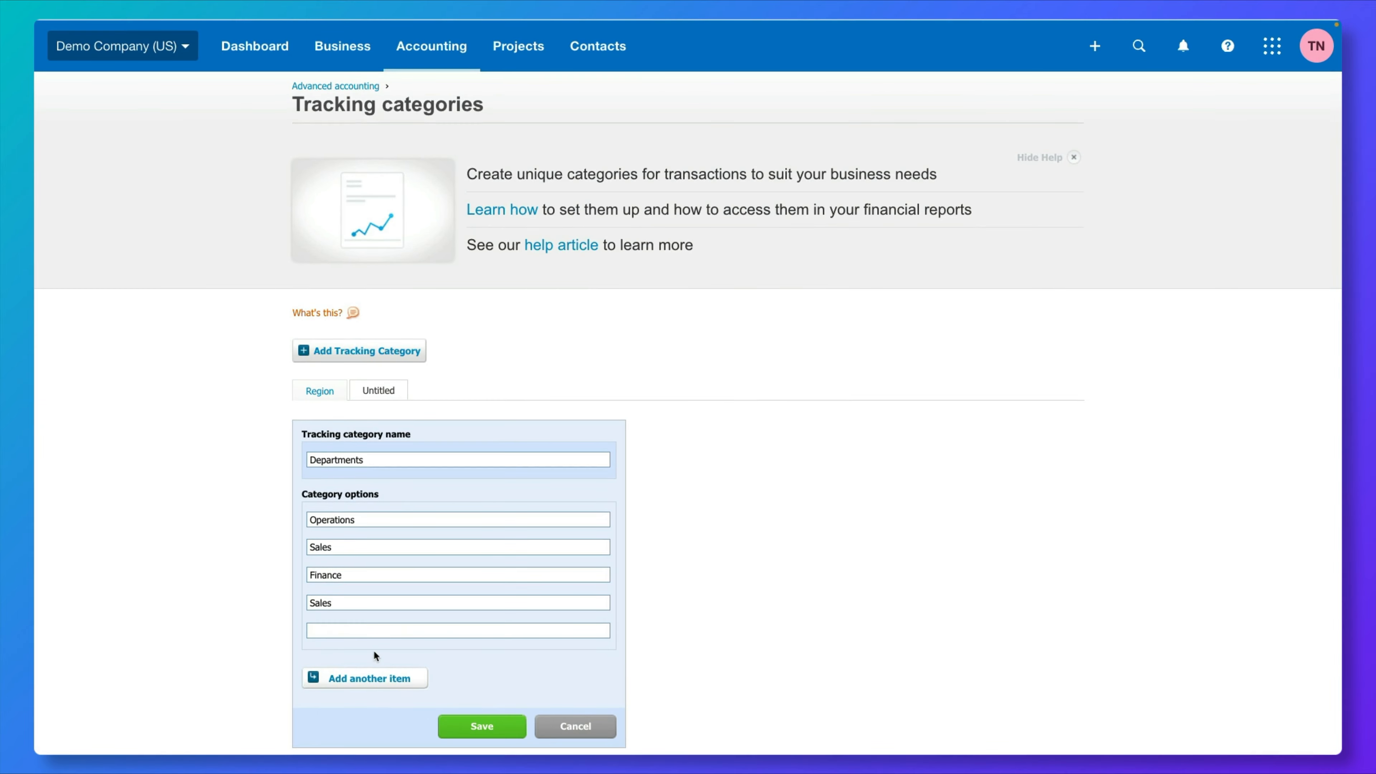
pyautogui.click(360, 630)
pyautogui.write('Marketing')
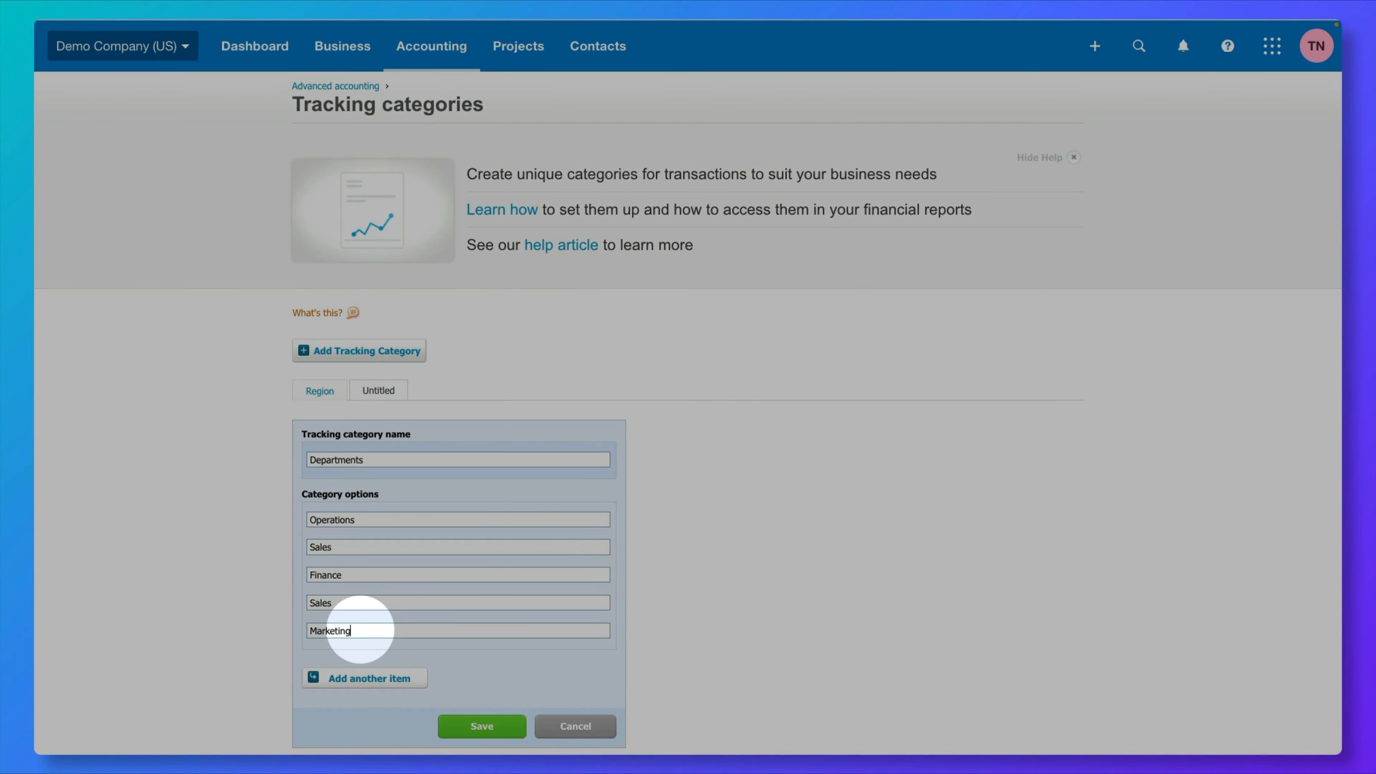
pyautogui.click(471, 722)
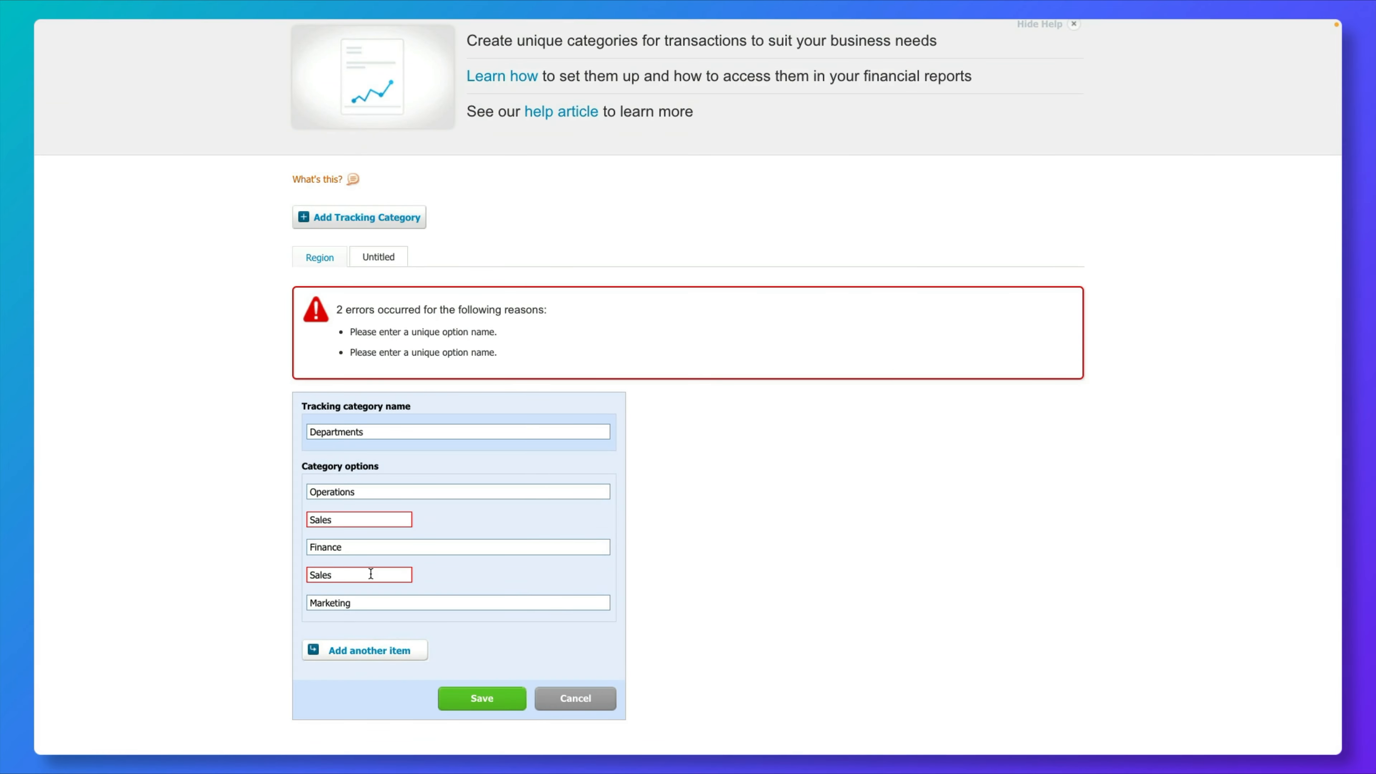
# Clear the duplicate Sales option below Finance and save the Departments category.
pyautogui.doubleClick(371, 573)
pyautogui.press('BackSpace')
pyautogui.click(482, 699)
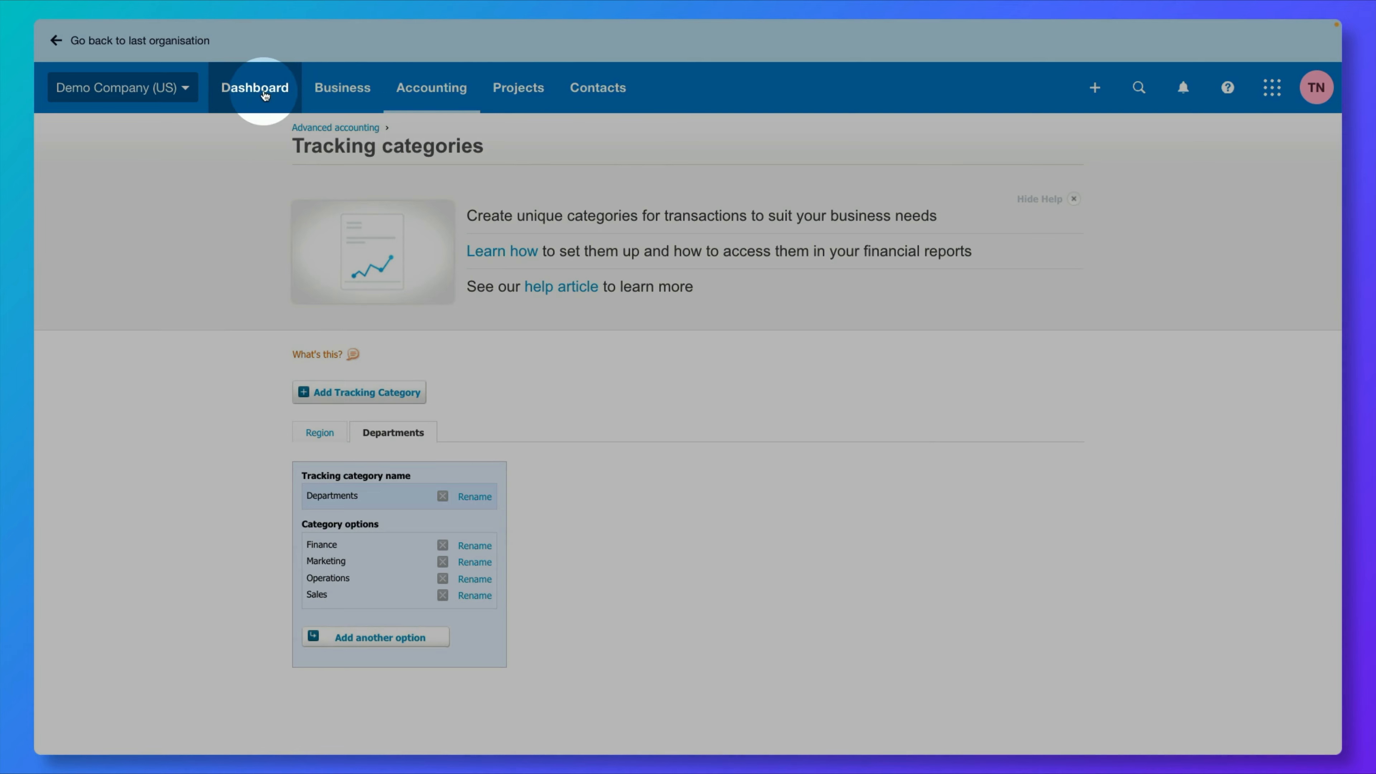
# In the Checking Account reconciliation, code the Jakaranda Maple Systems deposit to contact Jakaranda Maple Systems and account 400 - Sales.
pyautogui.click(441, 88)
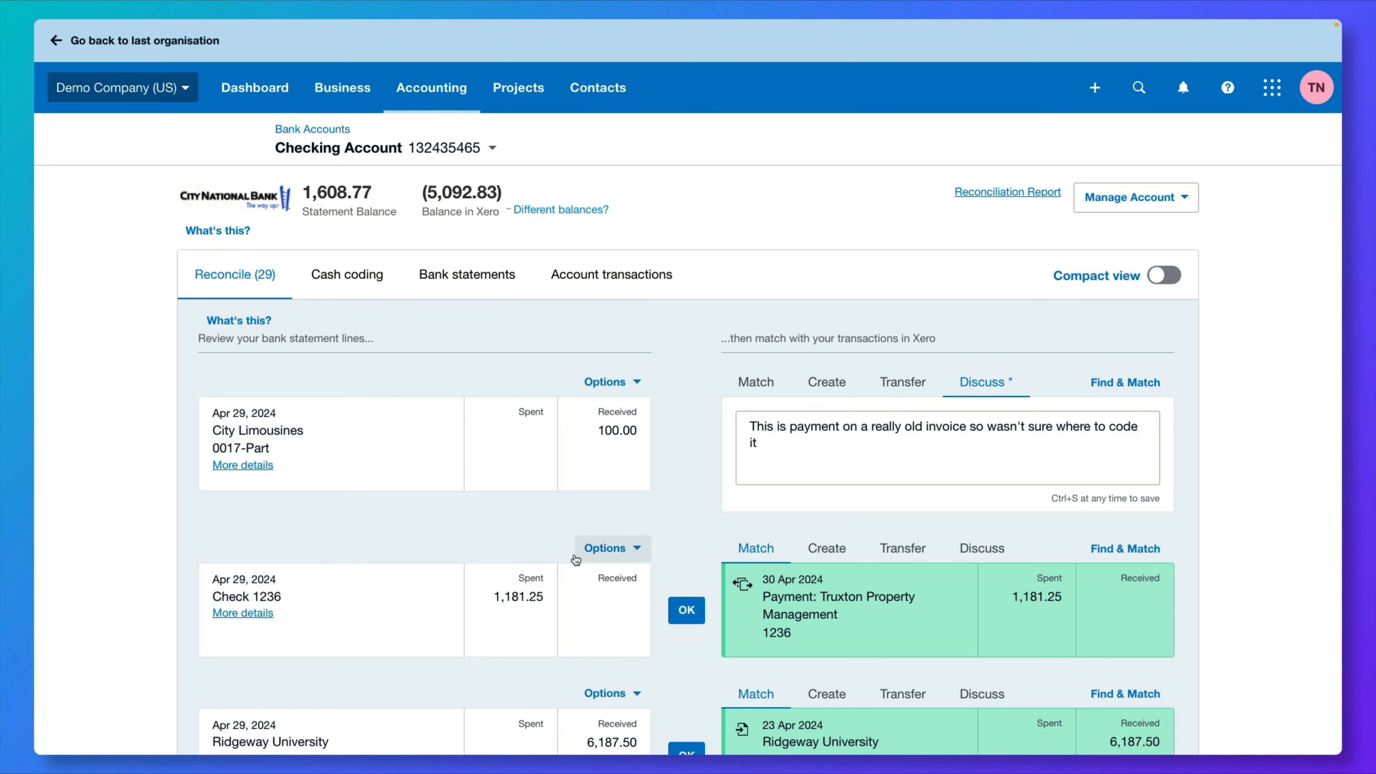
pyautogui.scroll(-10, 576, 560)
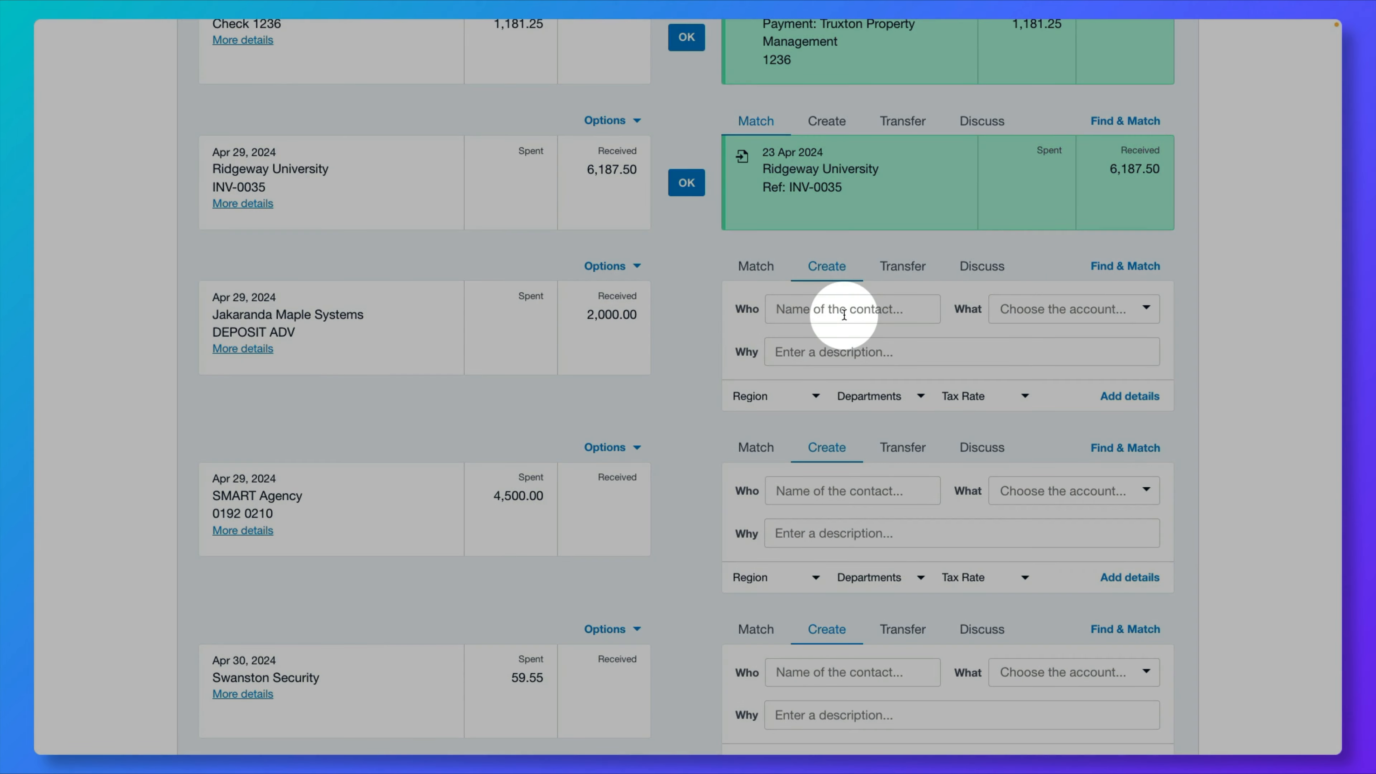
pyautogui.click(844, 315)
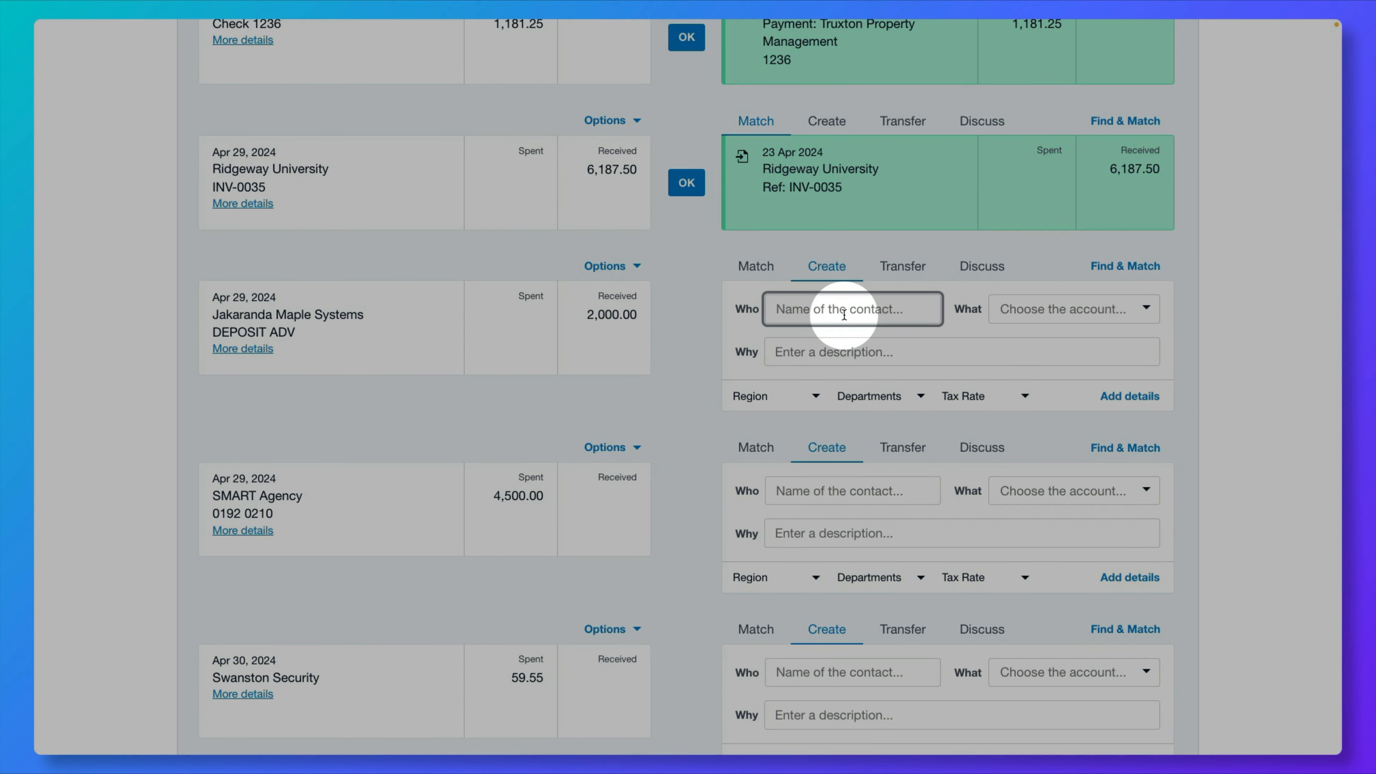
pyautogui.write('Jaka')
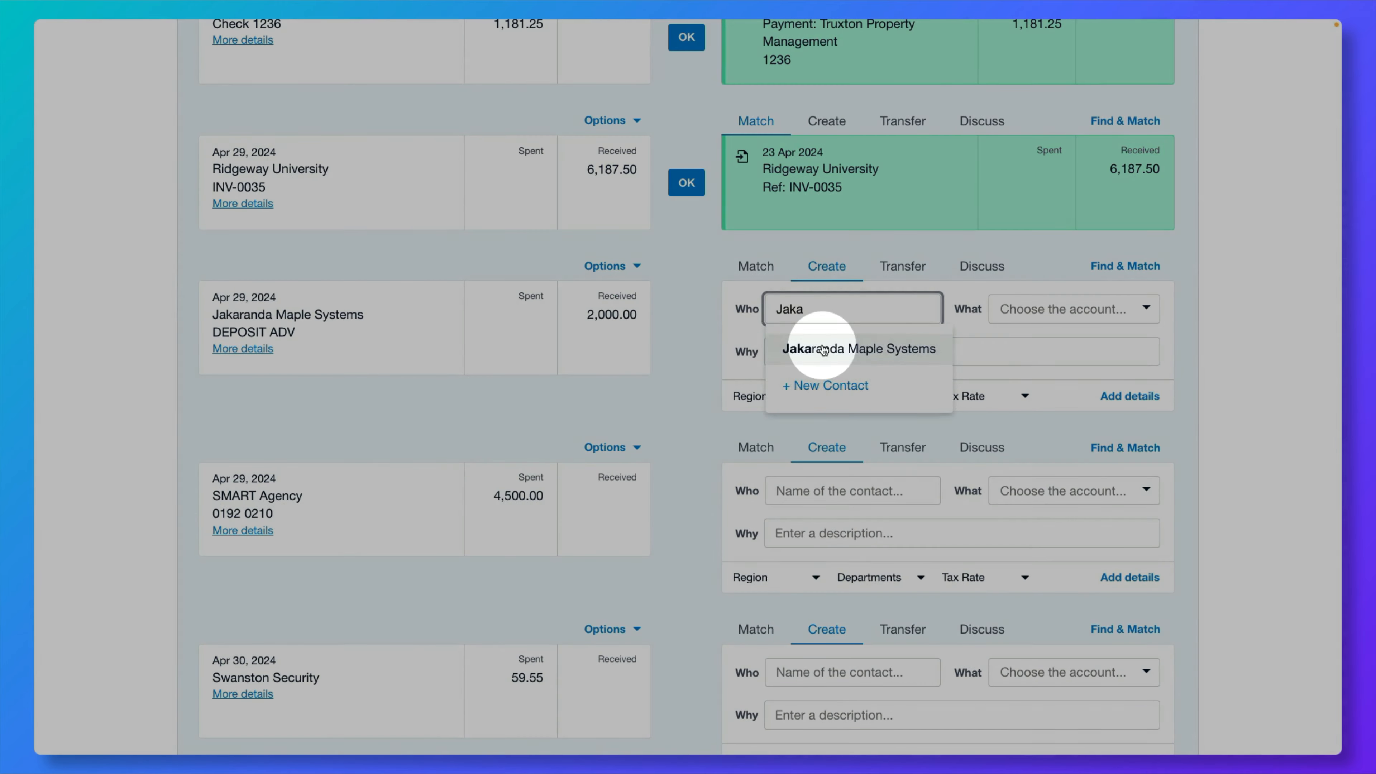
pyautogui.click(823, 350)
pyautogui.click(1039, 313)
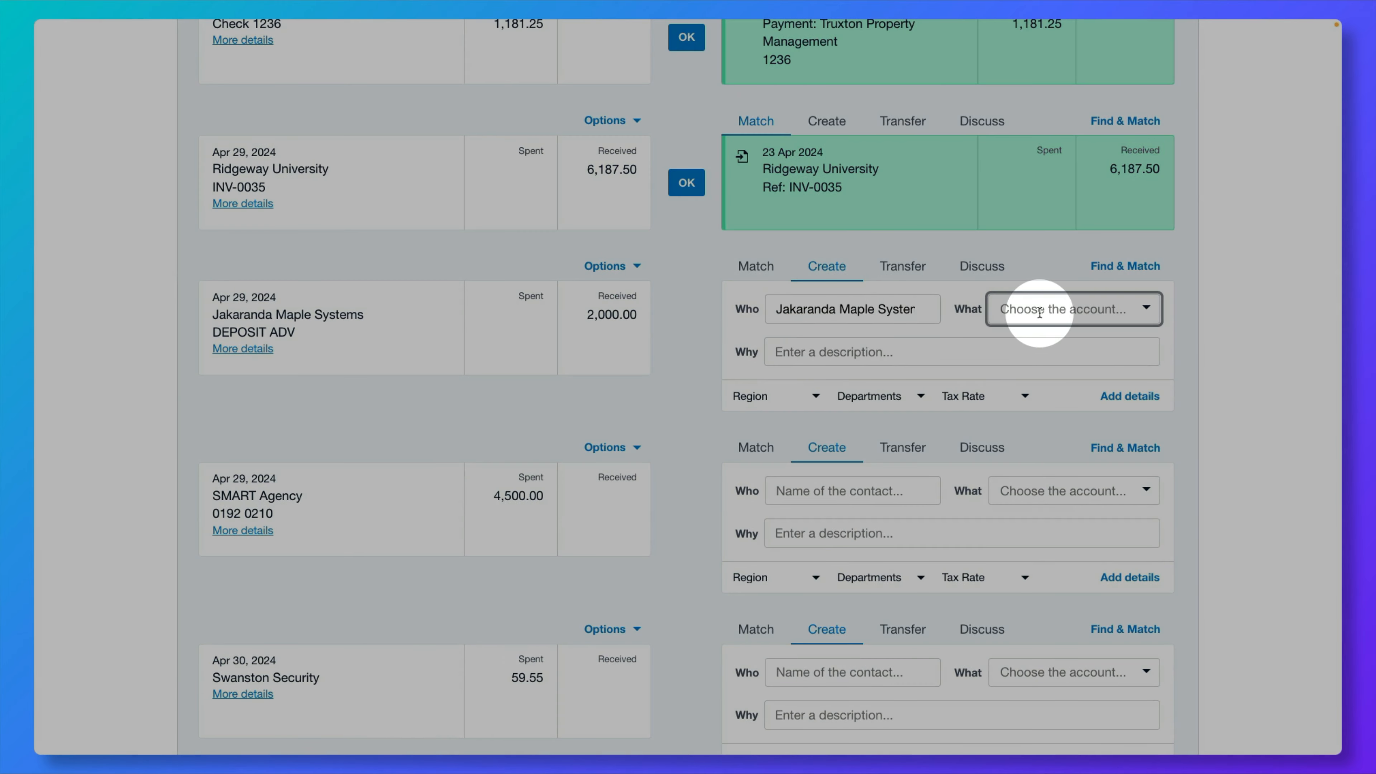
pyautogui.write('sales')
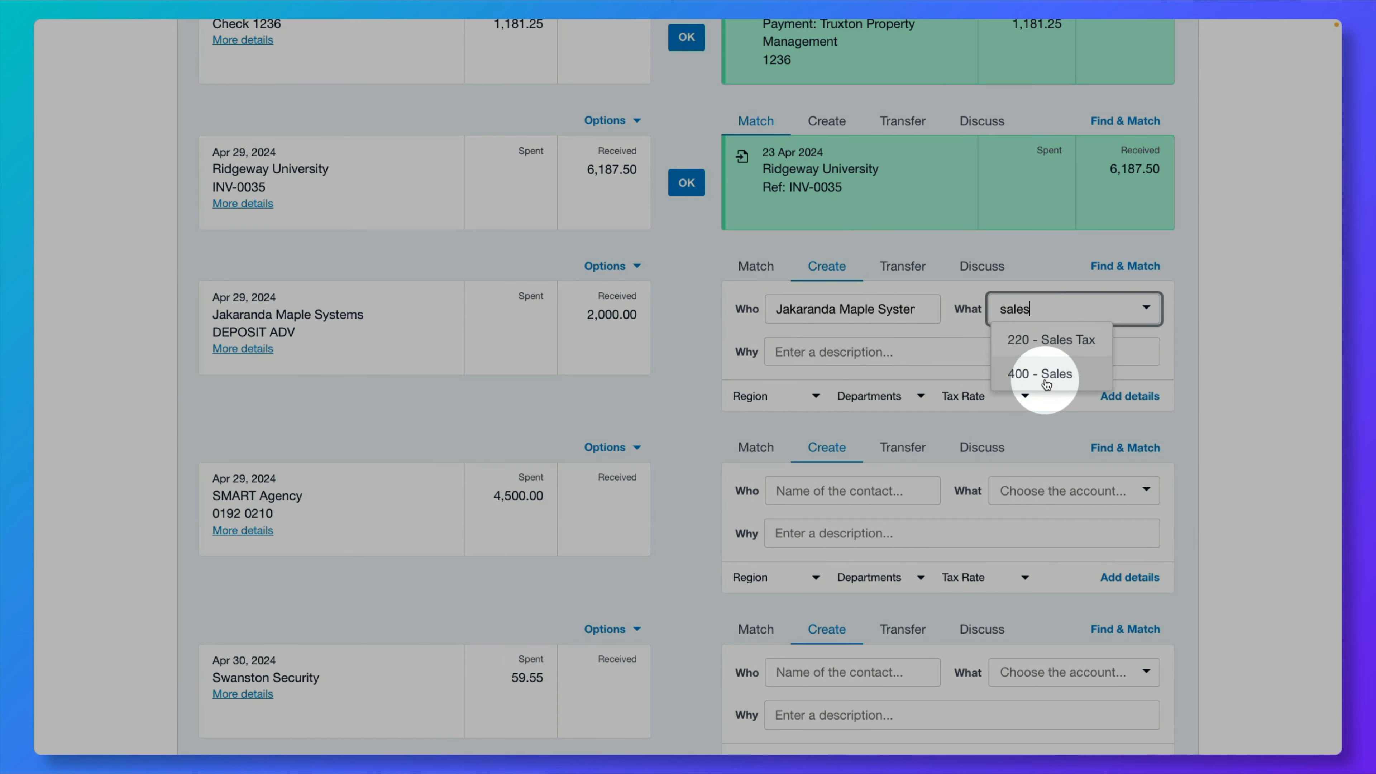
pyautogui.click(1000, 370)
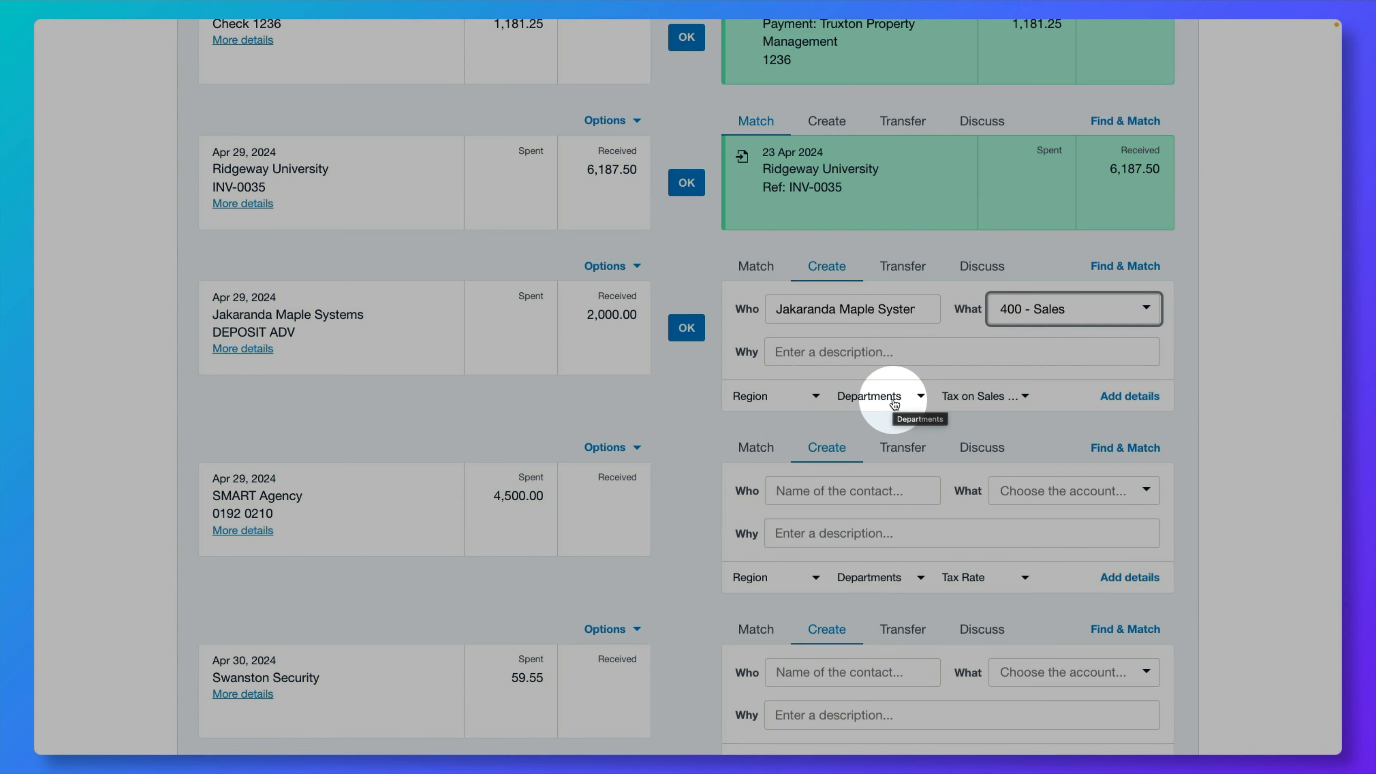
# Assign the Finance department and North region to the Jakaranda Maple Systems deposit and reconcile it.
pyautogui.click(894, 402)
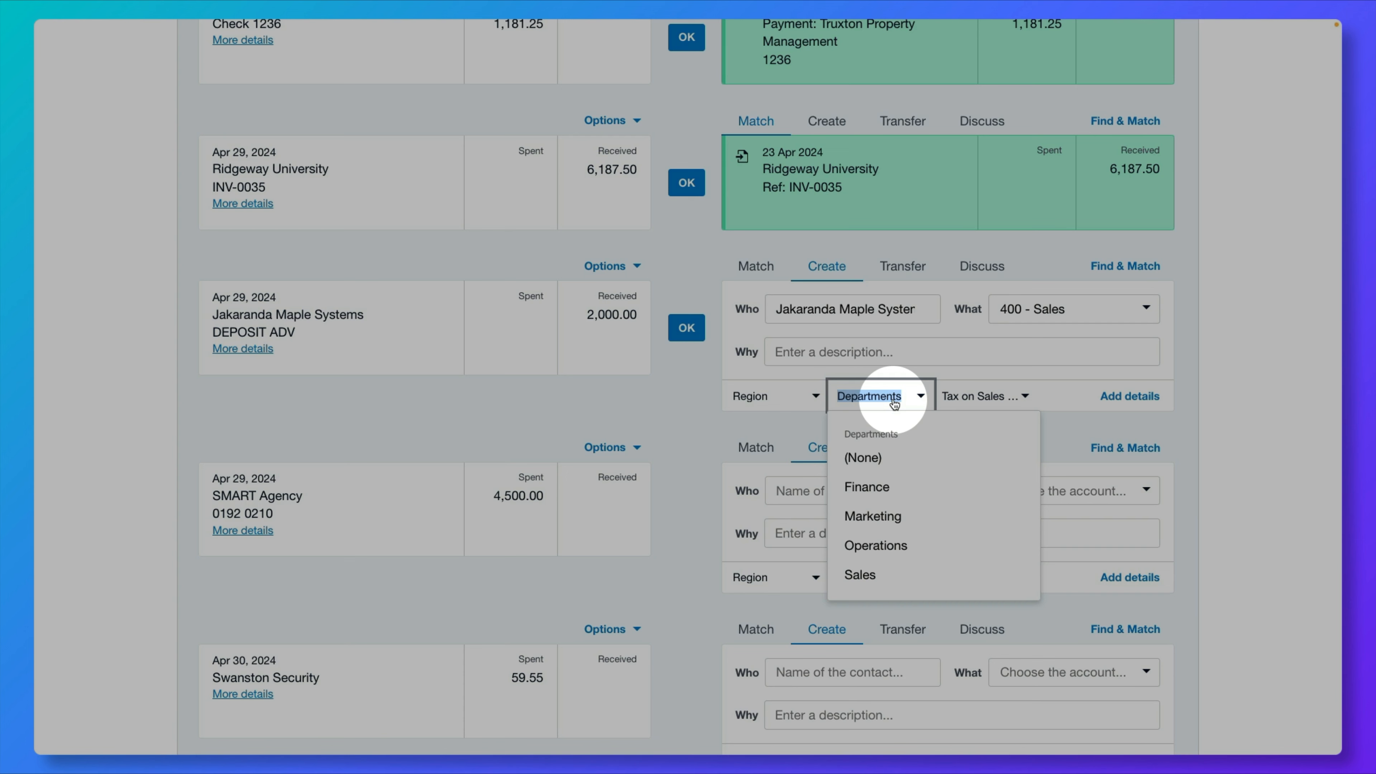
pyautogui.click(927, 500)
pyautogui.click(786, 397)
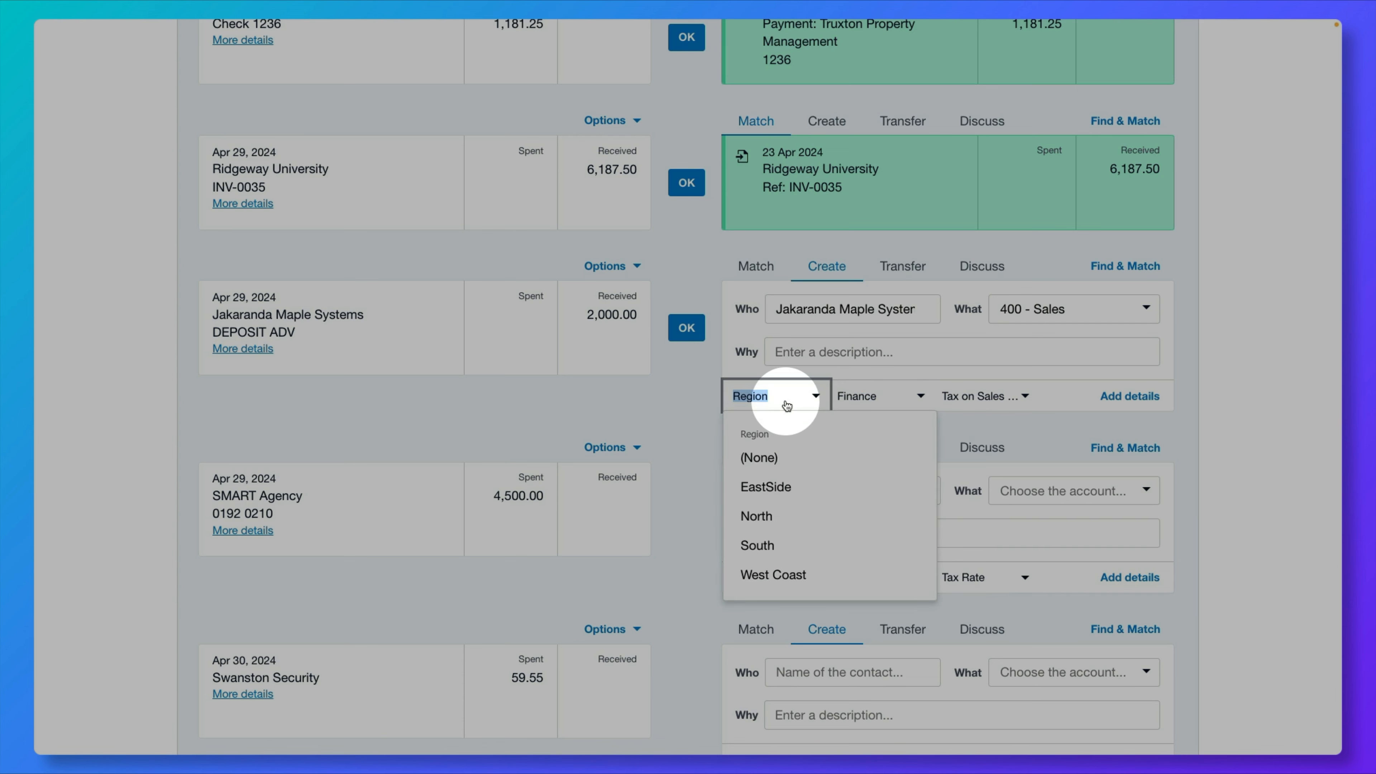
pyautogui.click(782, 517)
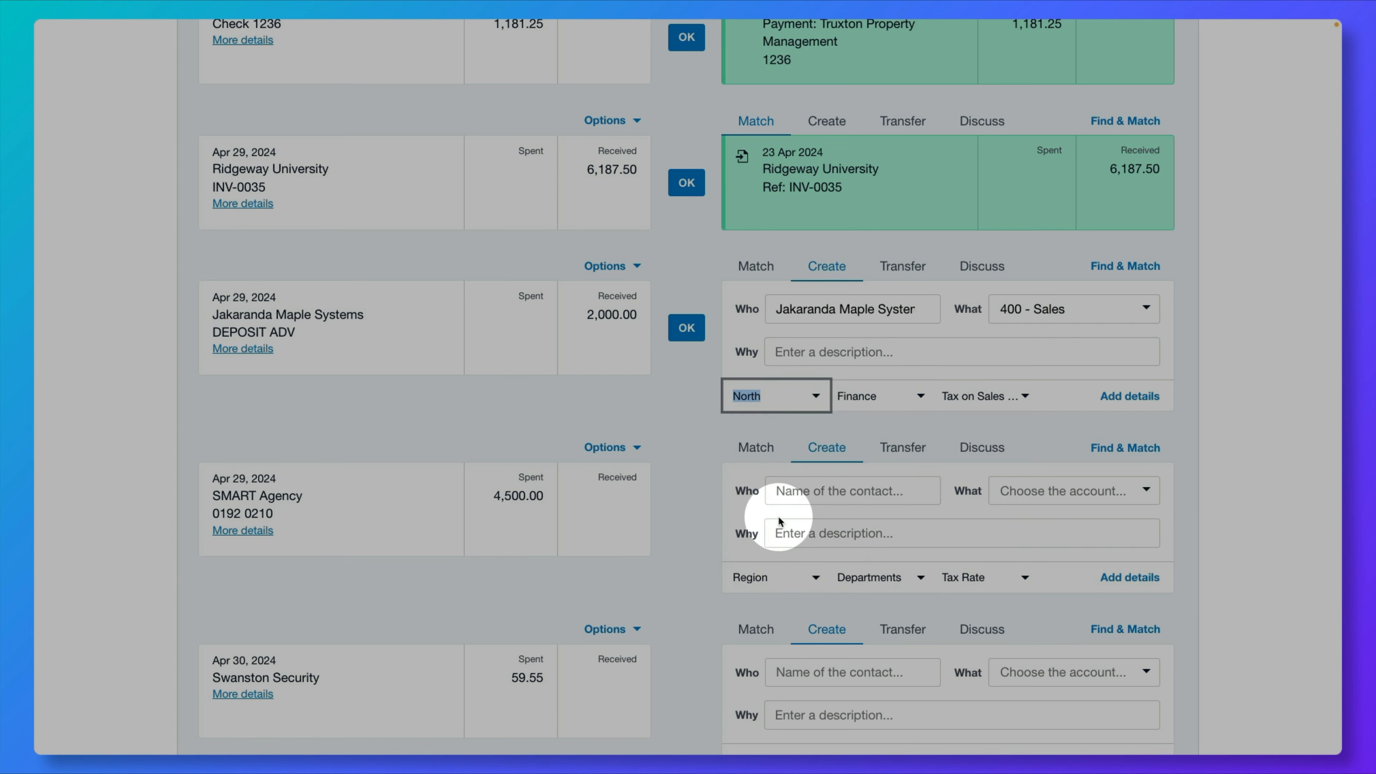
pyautogui.click(693, 327)
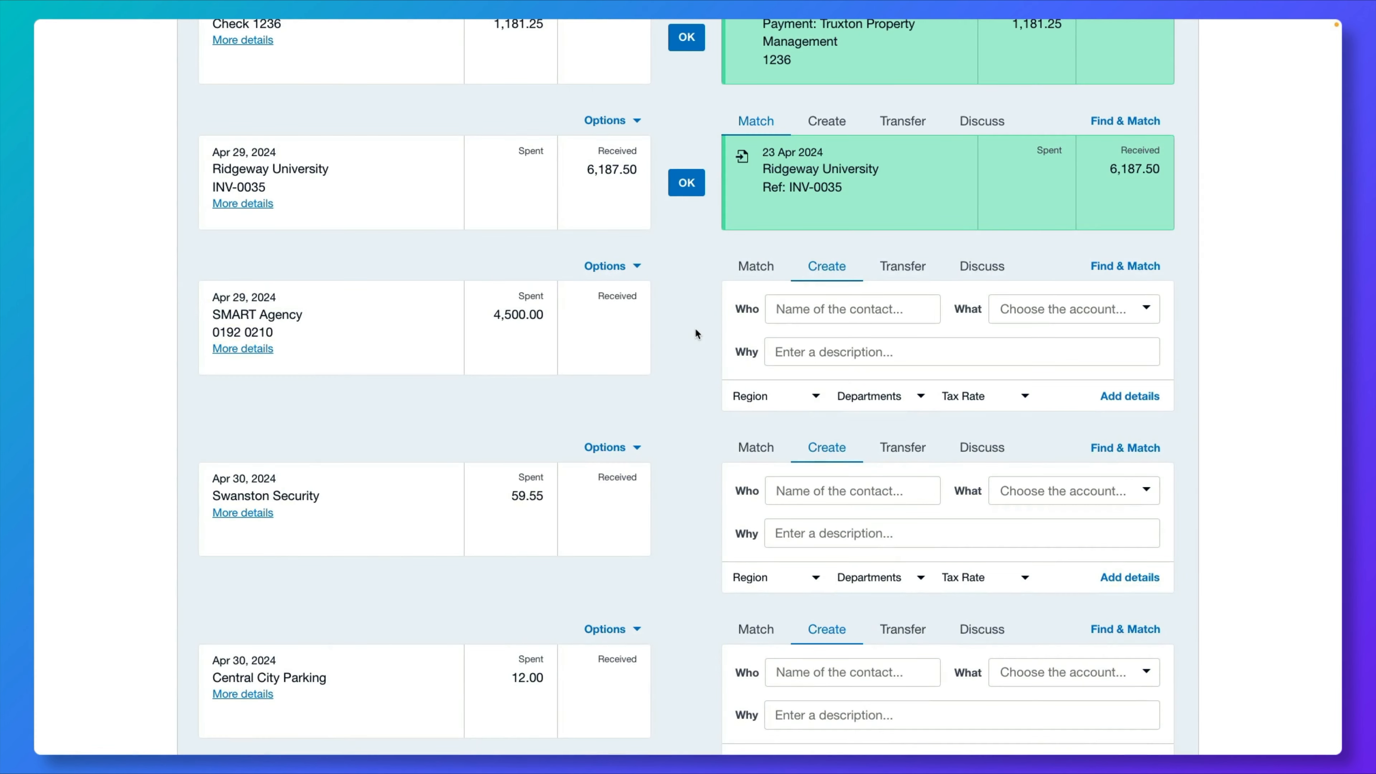
# Code the 4,500.00 SMART Agency payment to contact SMART Agency and account 600 - Advertising.
pyautogui.click(829, 317)
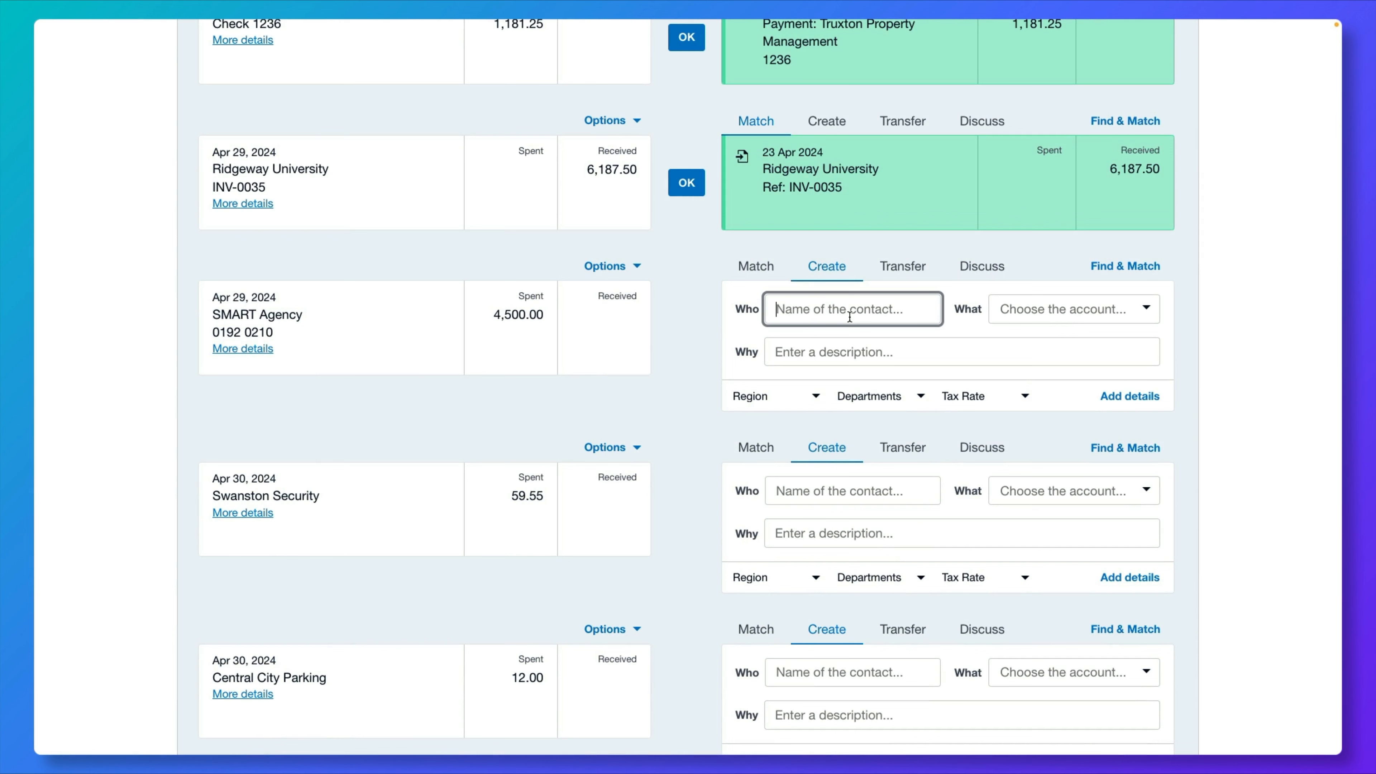
pyautogui.write('SMART Agency')
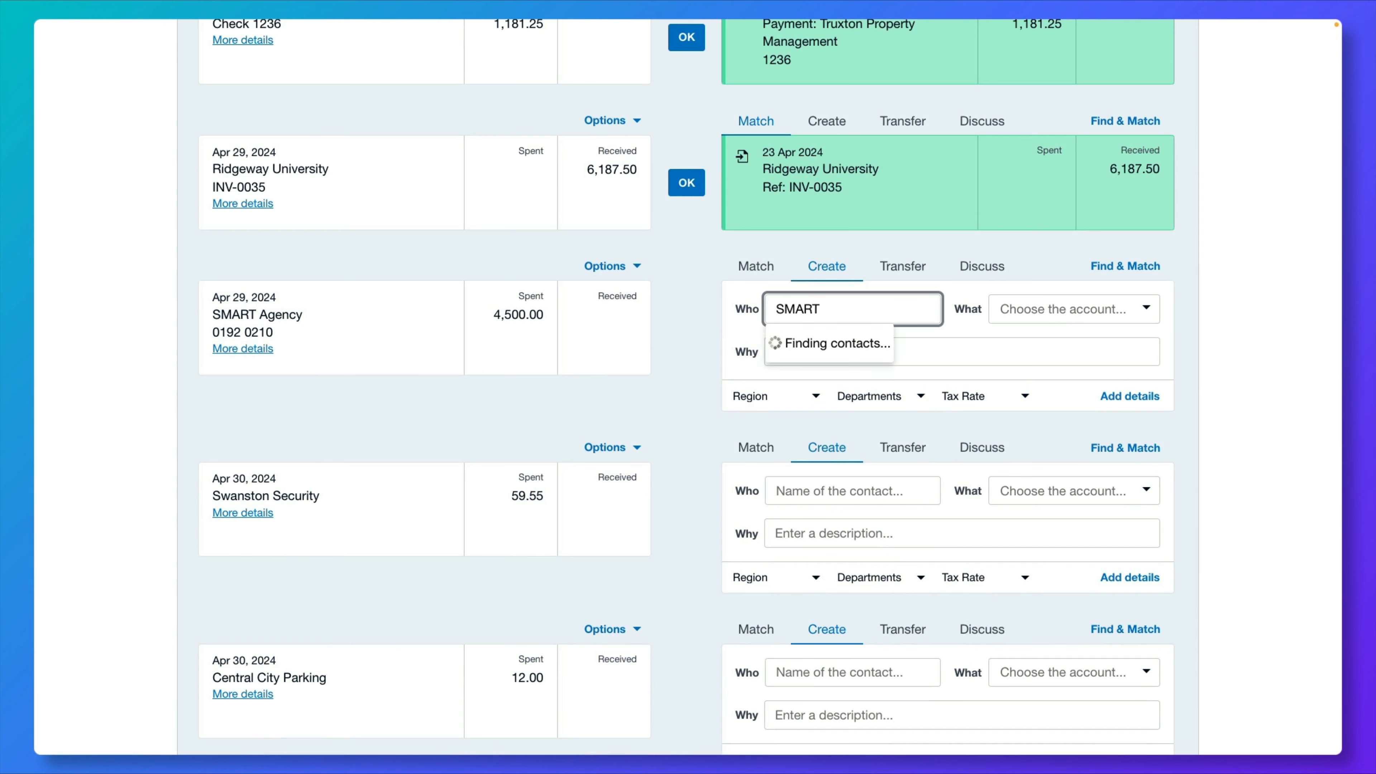
pyautogui.press('Return')
pyautogui.click(1048, 310)
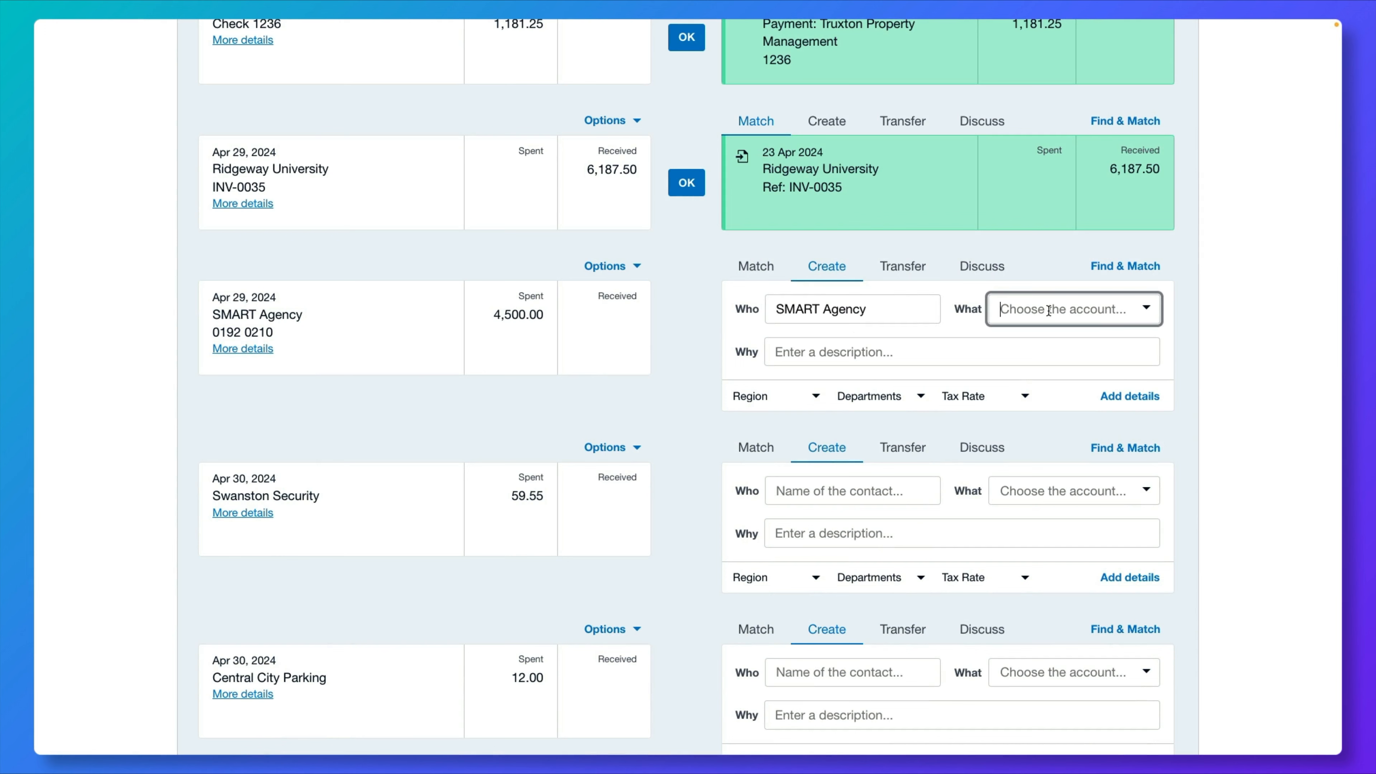
pyautogui.write('adv')
pyautogui.click(1060, 328)
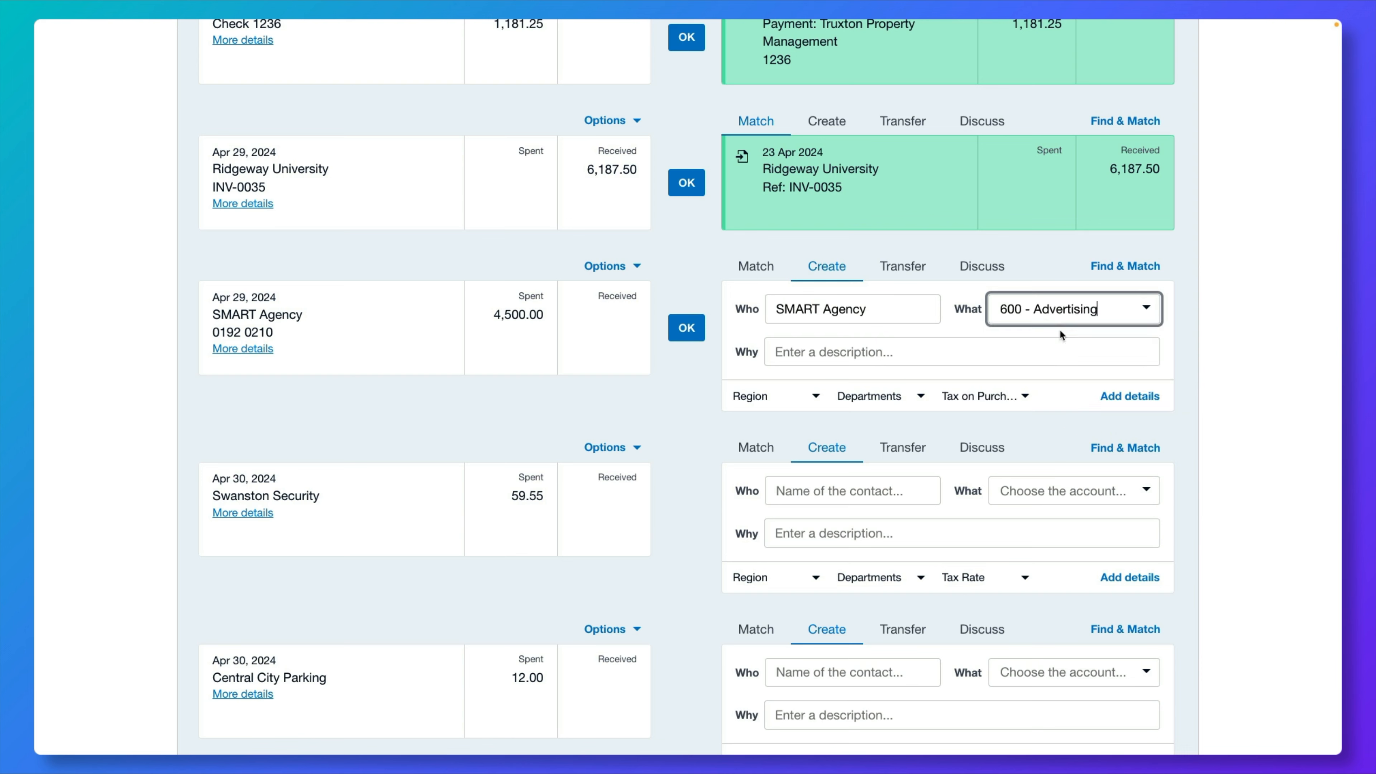
# Assign the Marketing department to the SMART Agency payment and reconcile it.
pyautogui.click(874, 401)
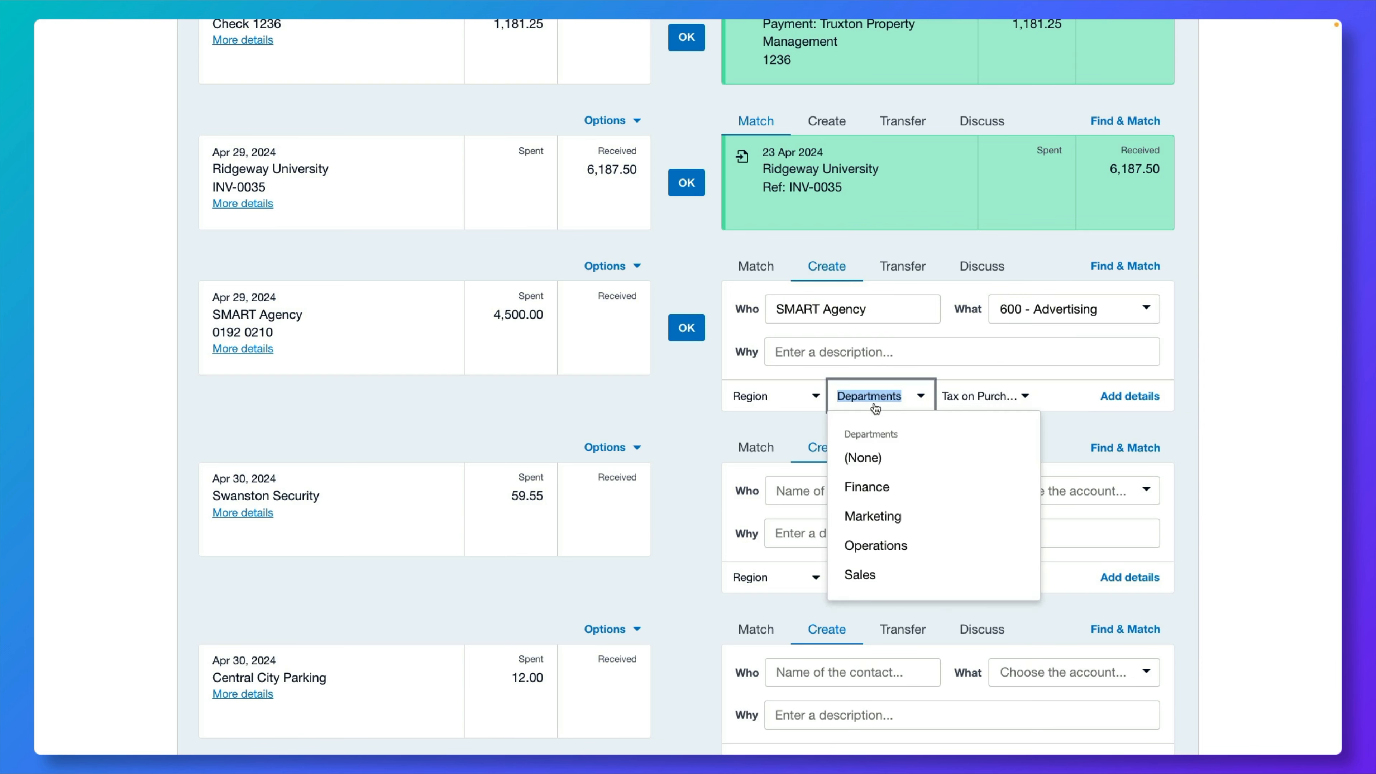
pyautogui.click(893, 516)
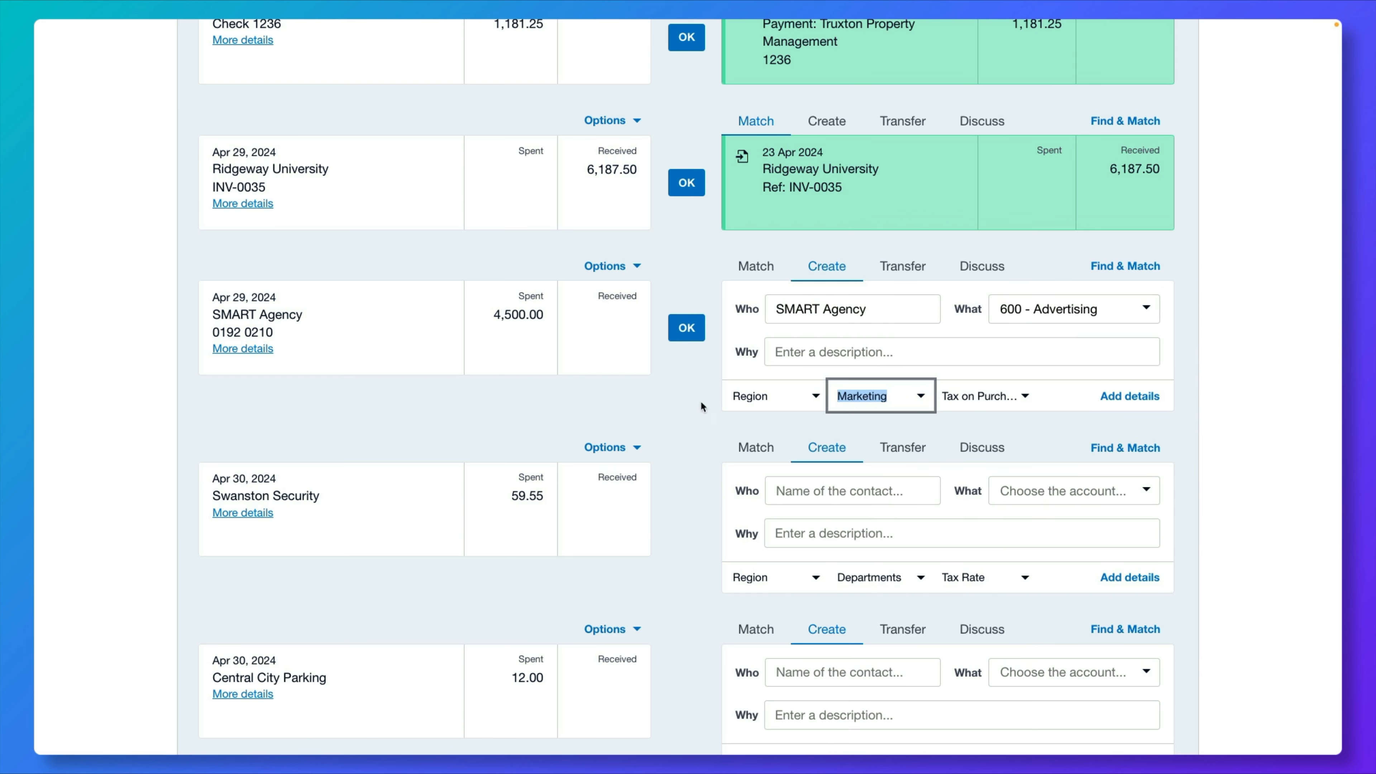
pyautogui.click(686, 328)
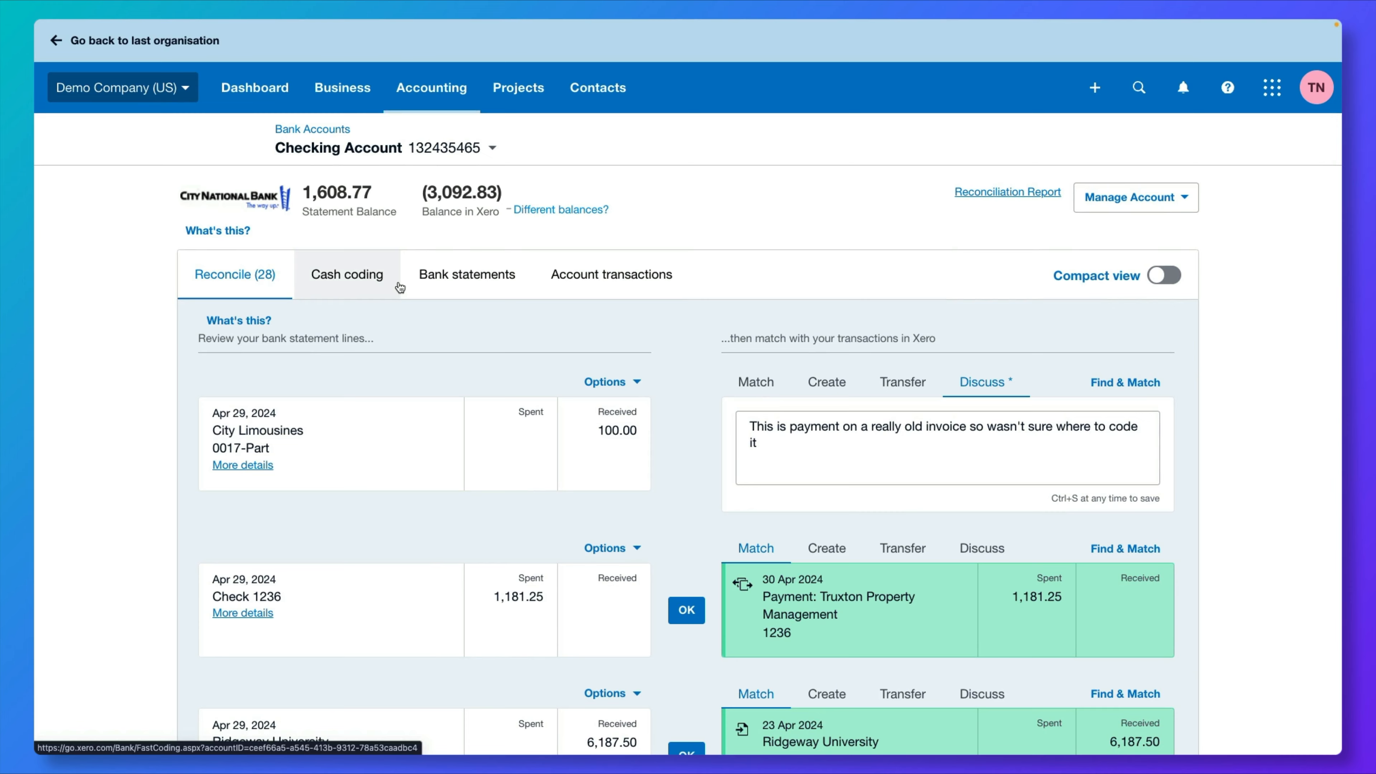
# In the account's cash coding view, sort the lines by payee and assign the Sales department to both 7-Eleven lines.
pyautogui.click(363, 285)
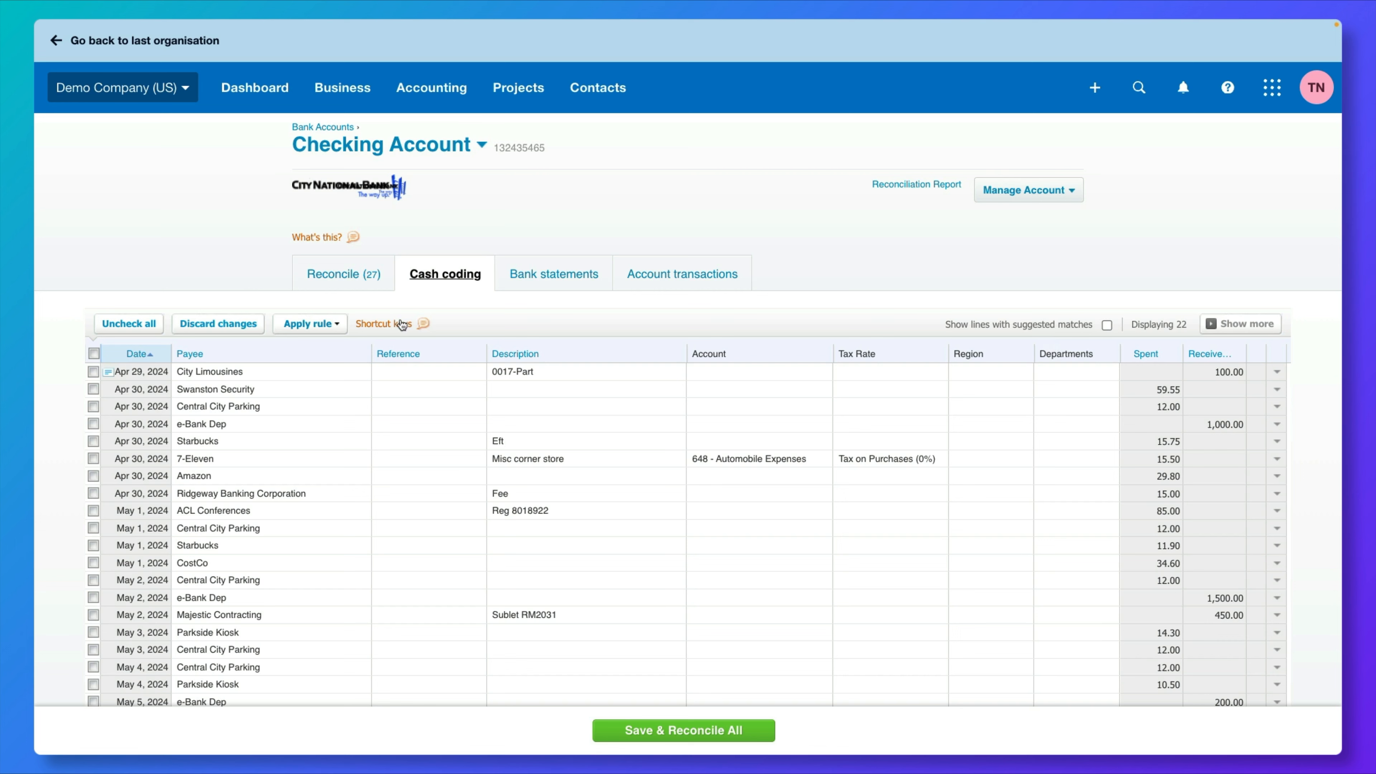
pyautogui.click(208, 352)
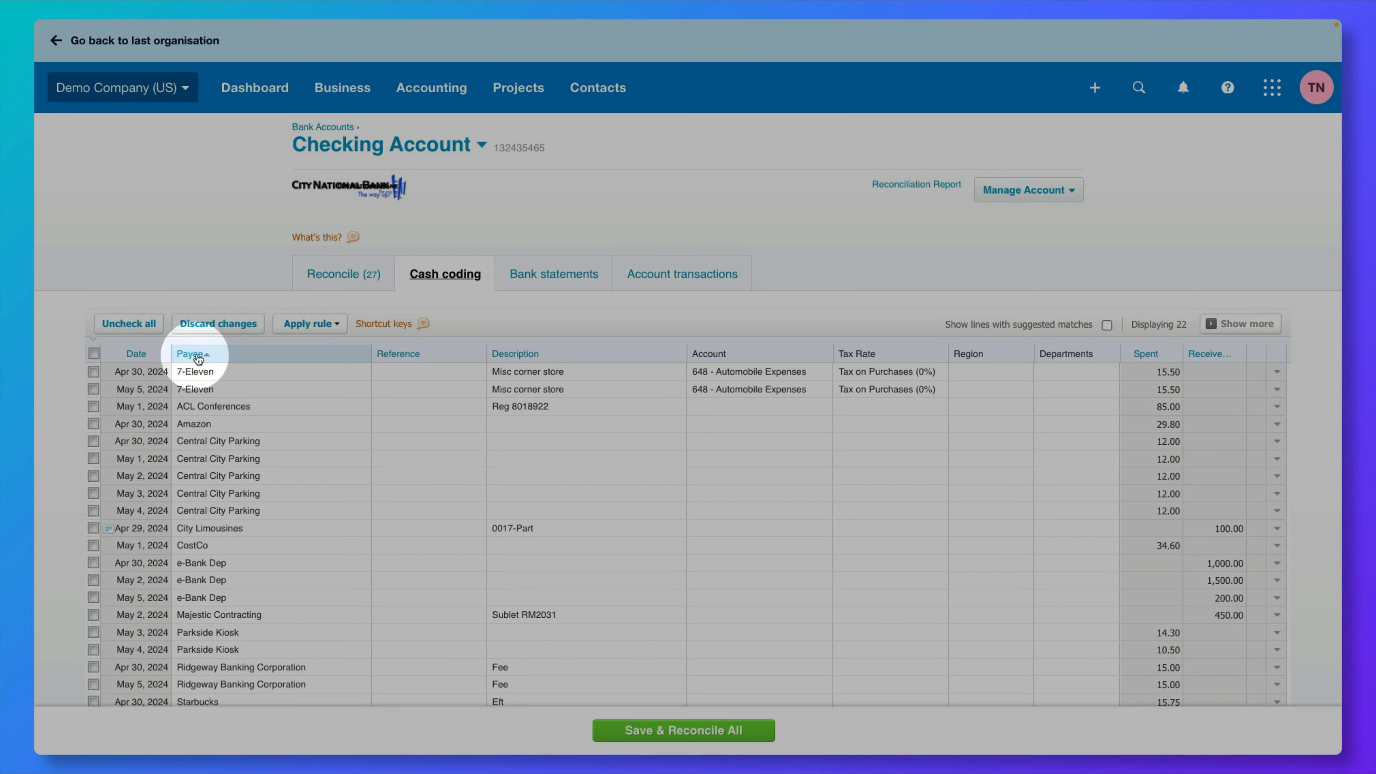
pyautogui.click(94, 371)
pyautogui.keyDown('shift'); pyautogui.click(93, 389); pyautogui.keyUp('shift')
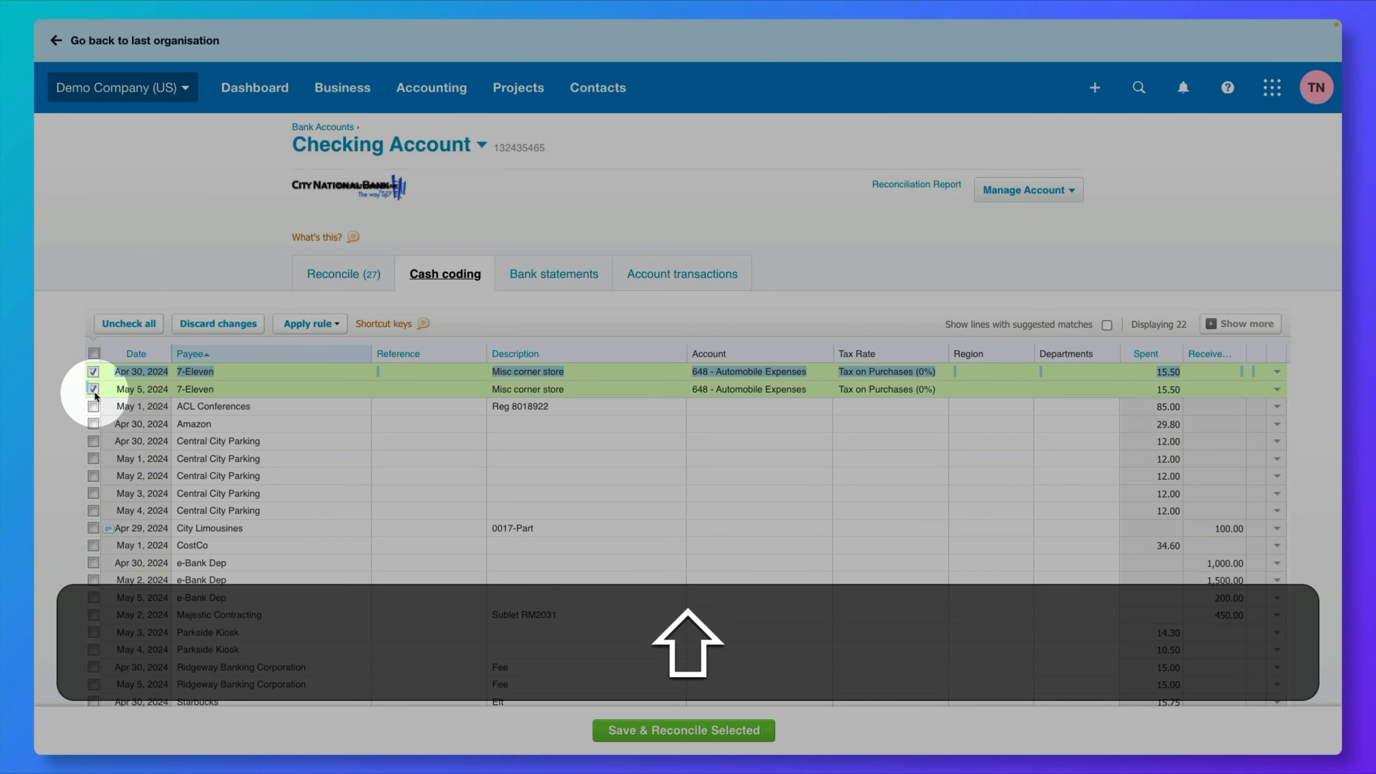
pyautogui.click(1047, 388)
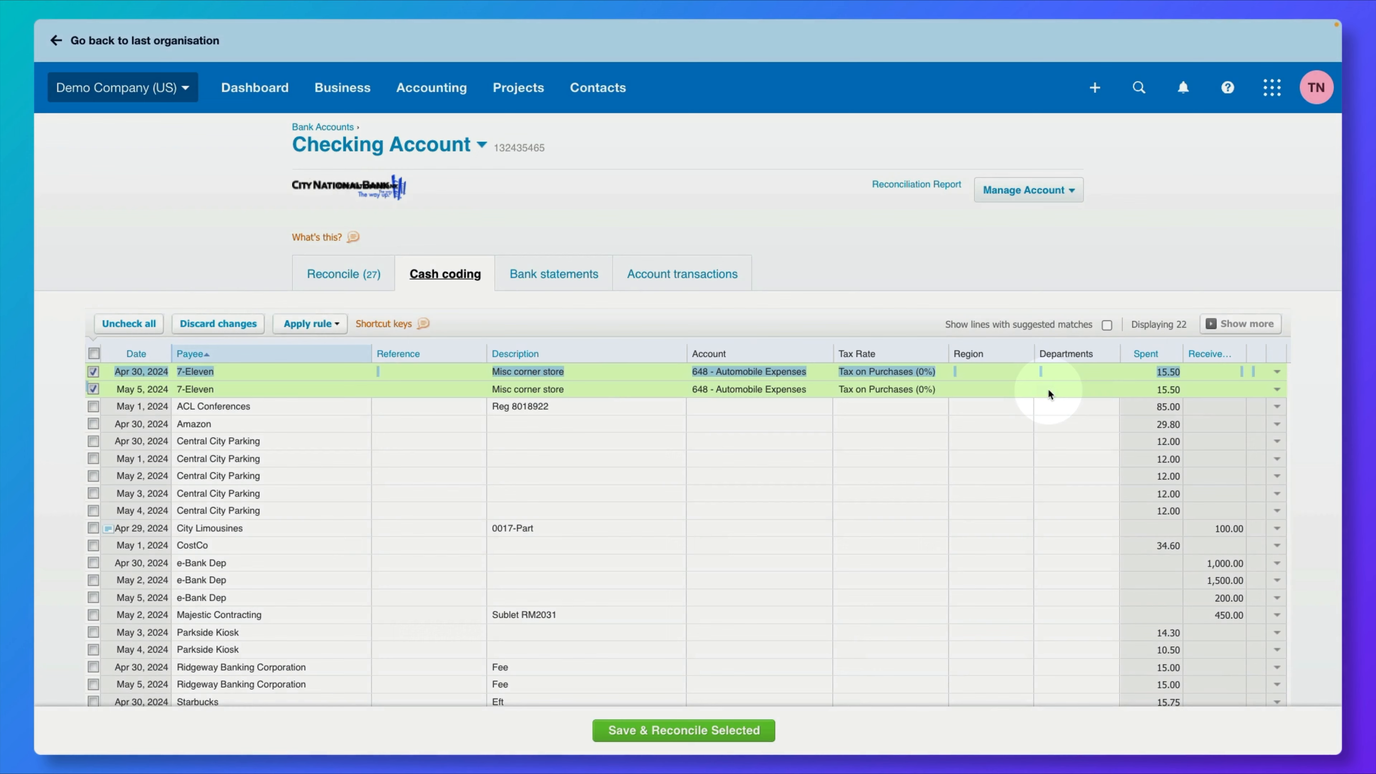
pyautogui.write('sales')
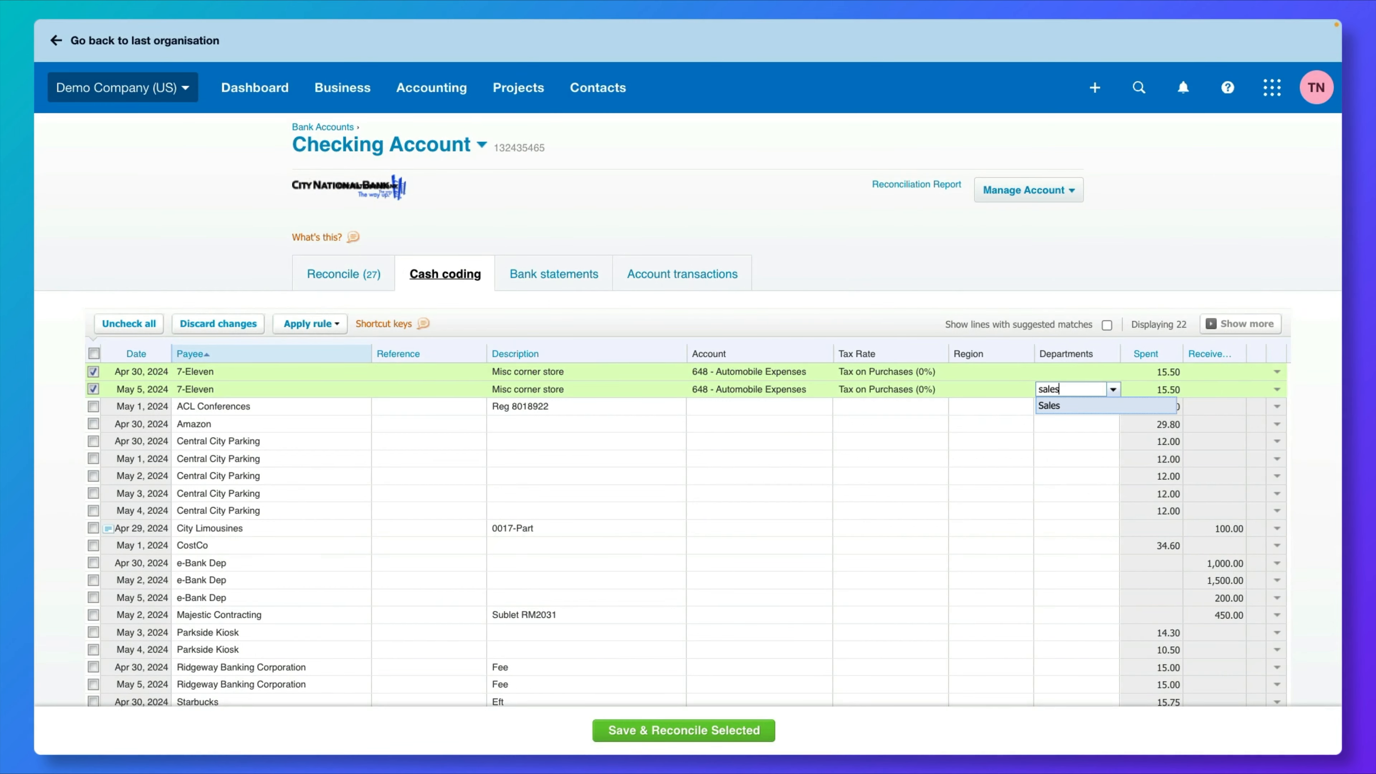
pyautogui.click(1064, 407)
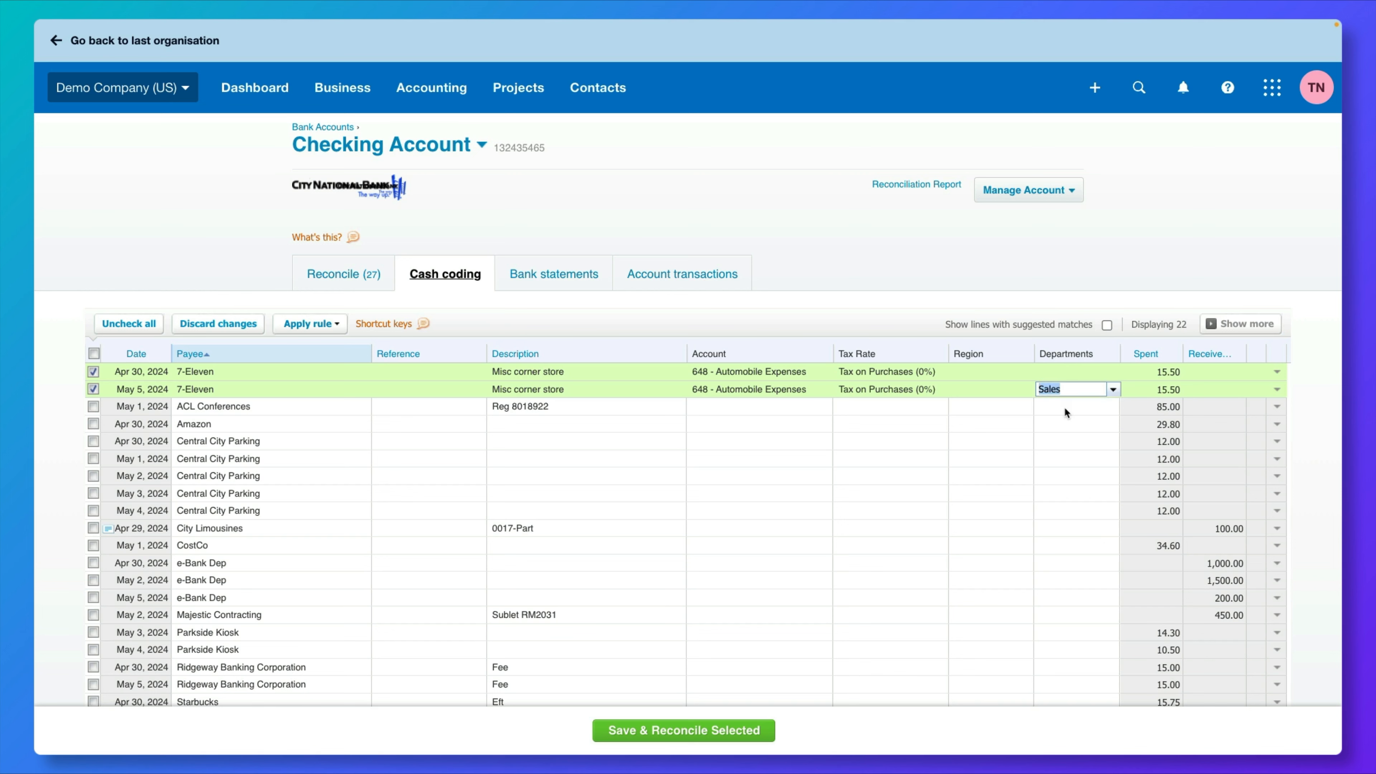
pyautogui.press('Return')
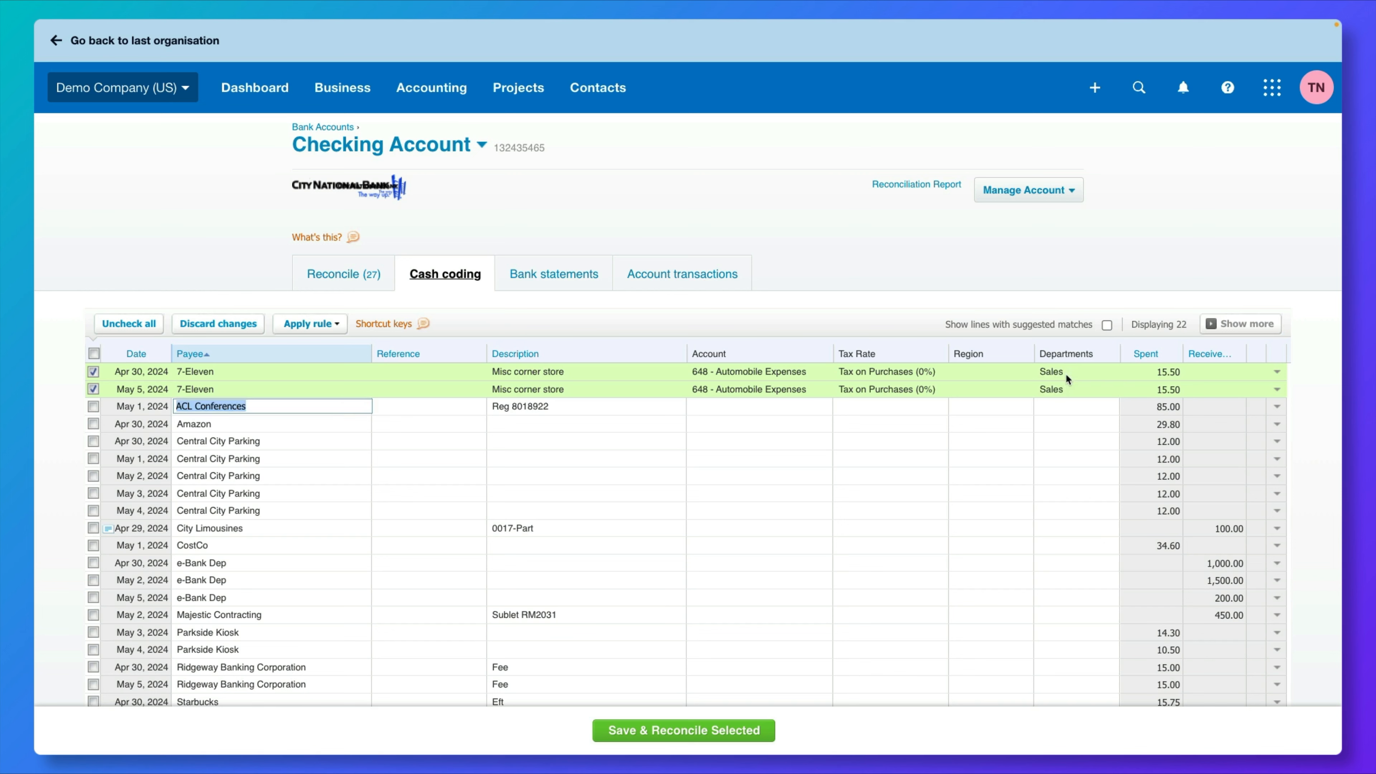
# Save and reconcile the two selected 7-Eleven lines.
pyautogui.click(704, 729)
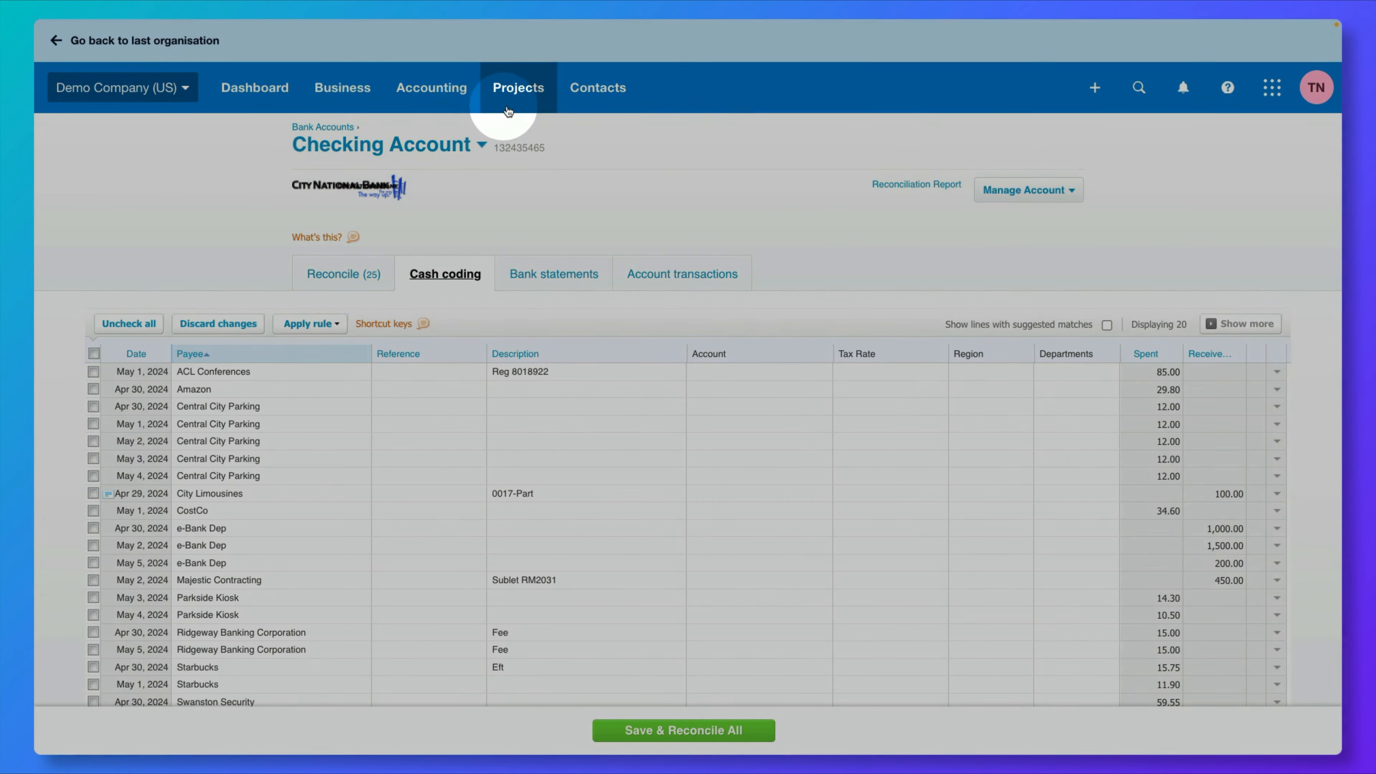
# Open Find and recode in the advanced accounting features and search for transaction lines whose account is 600 - Advertising.
pyautogui.click(420, 113)
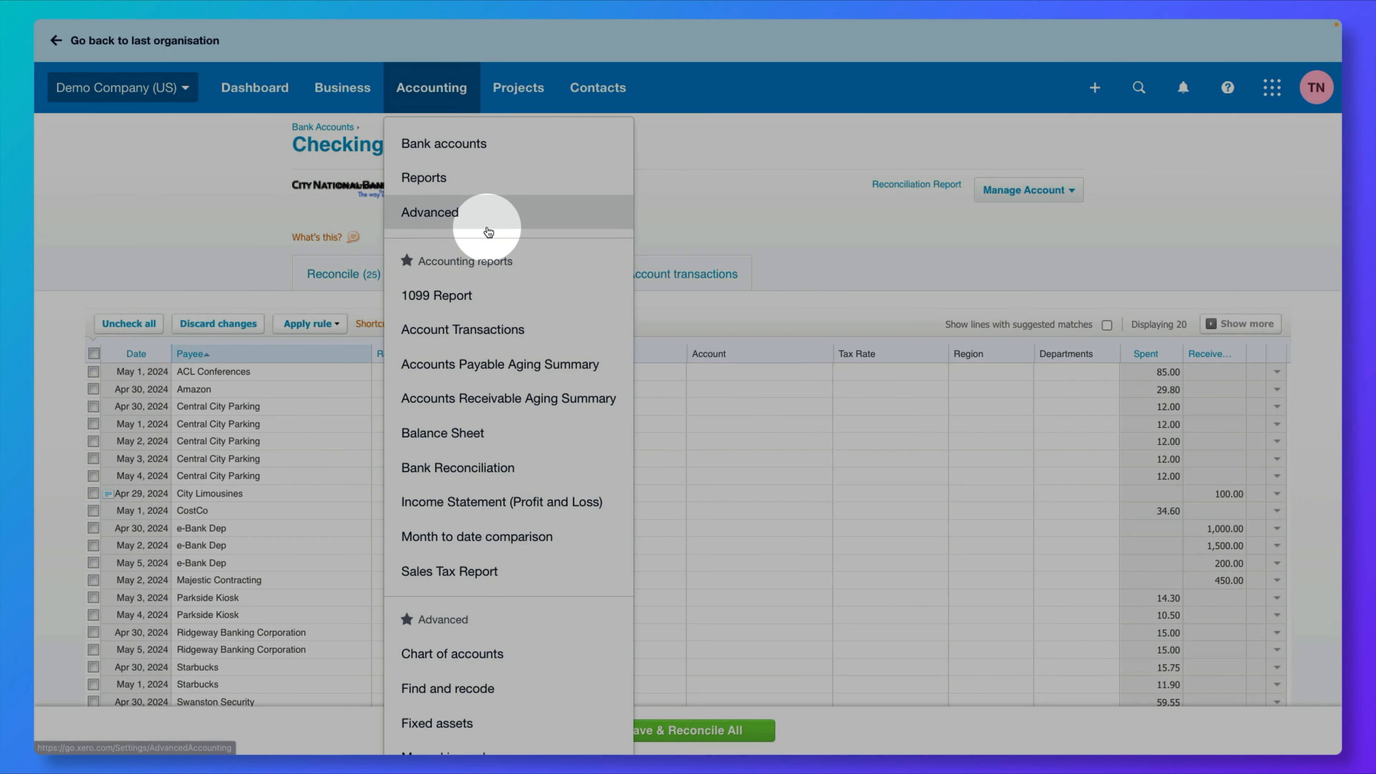
pyautogui.click(487, 229)
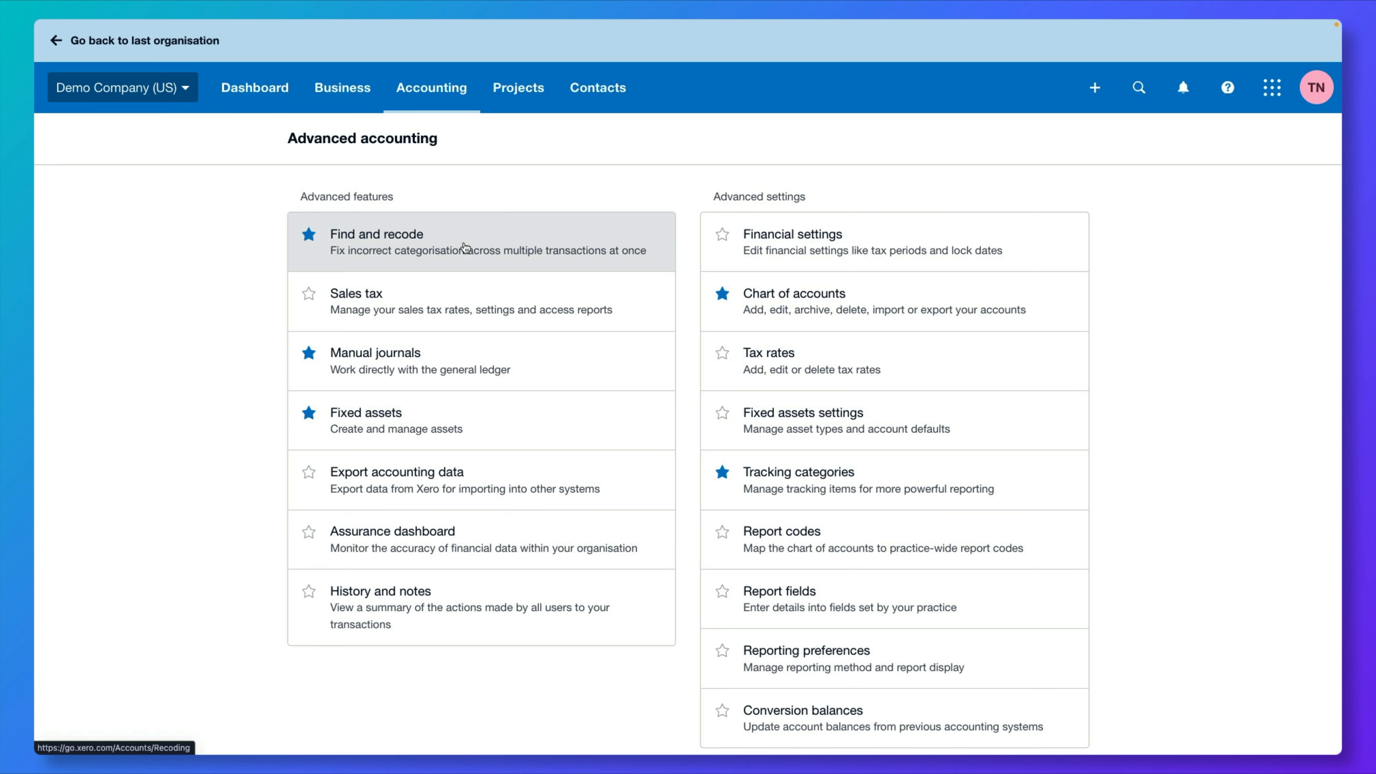
pyautogui.click(465, 246)
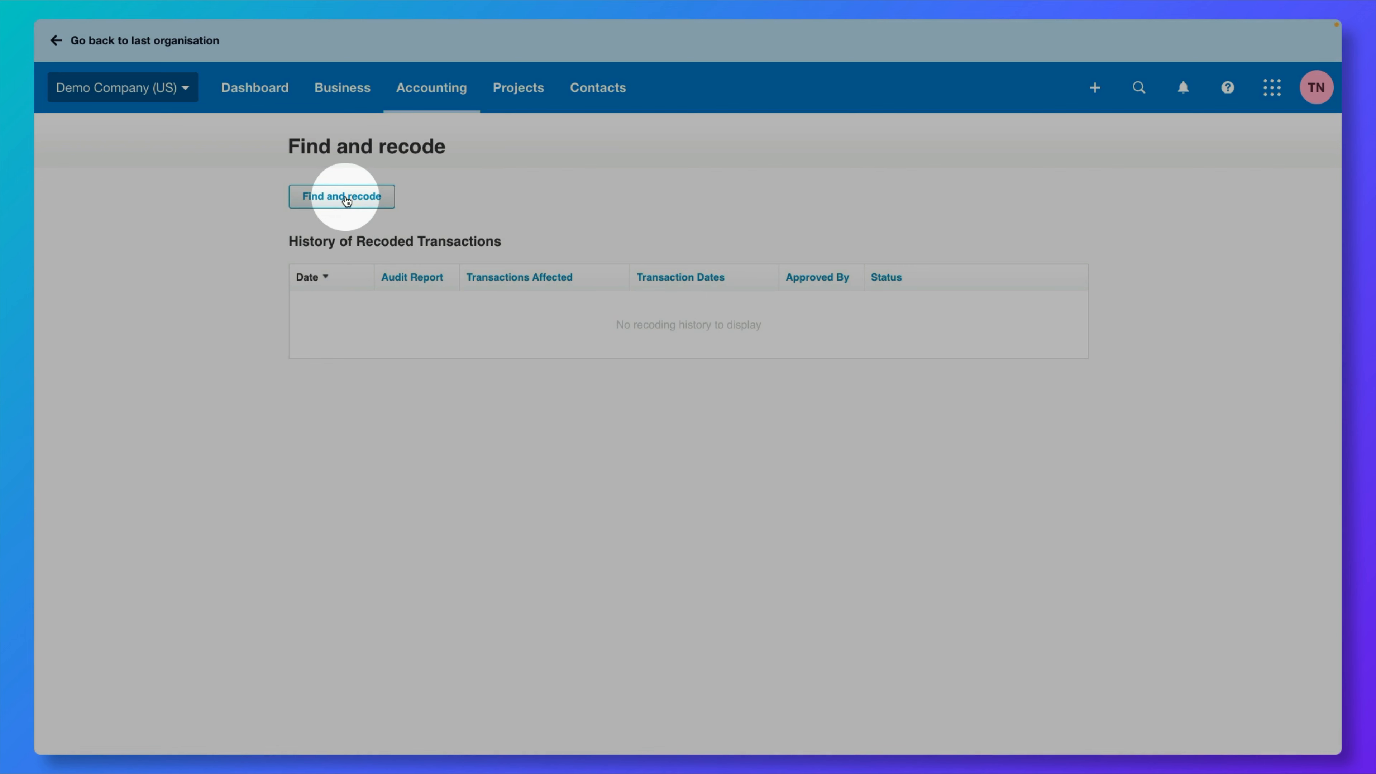
pyautogui.click(346, 198)
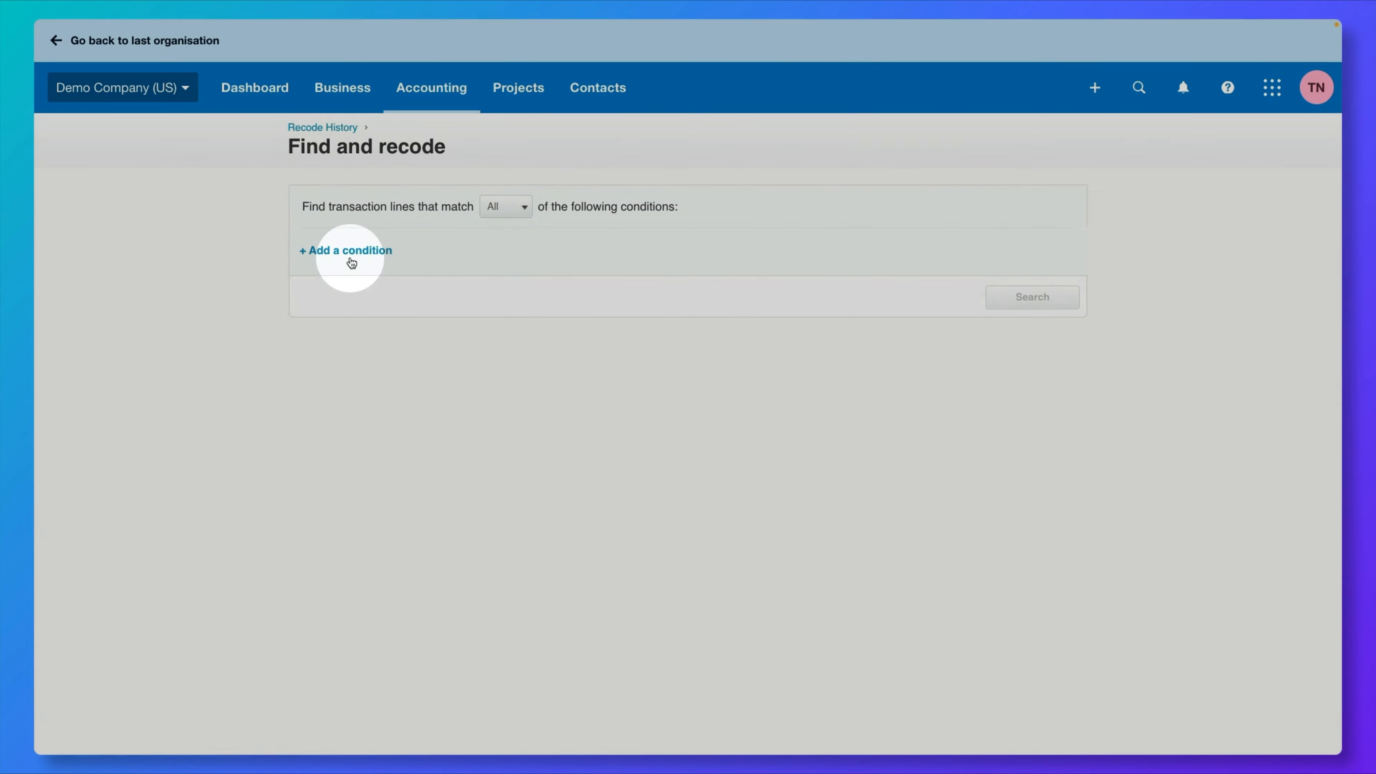
pyautogui.click(351, 262)
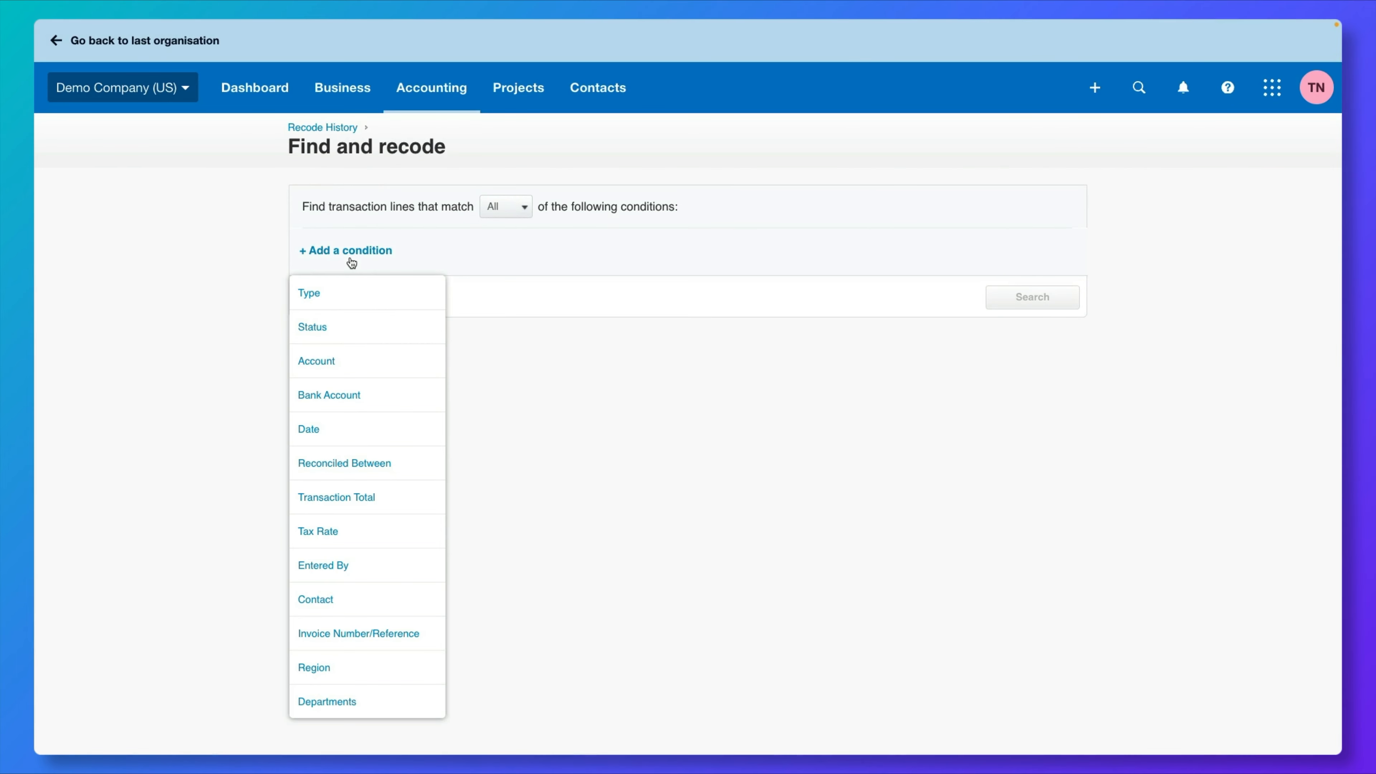
pyautogui.click(357, 367)
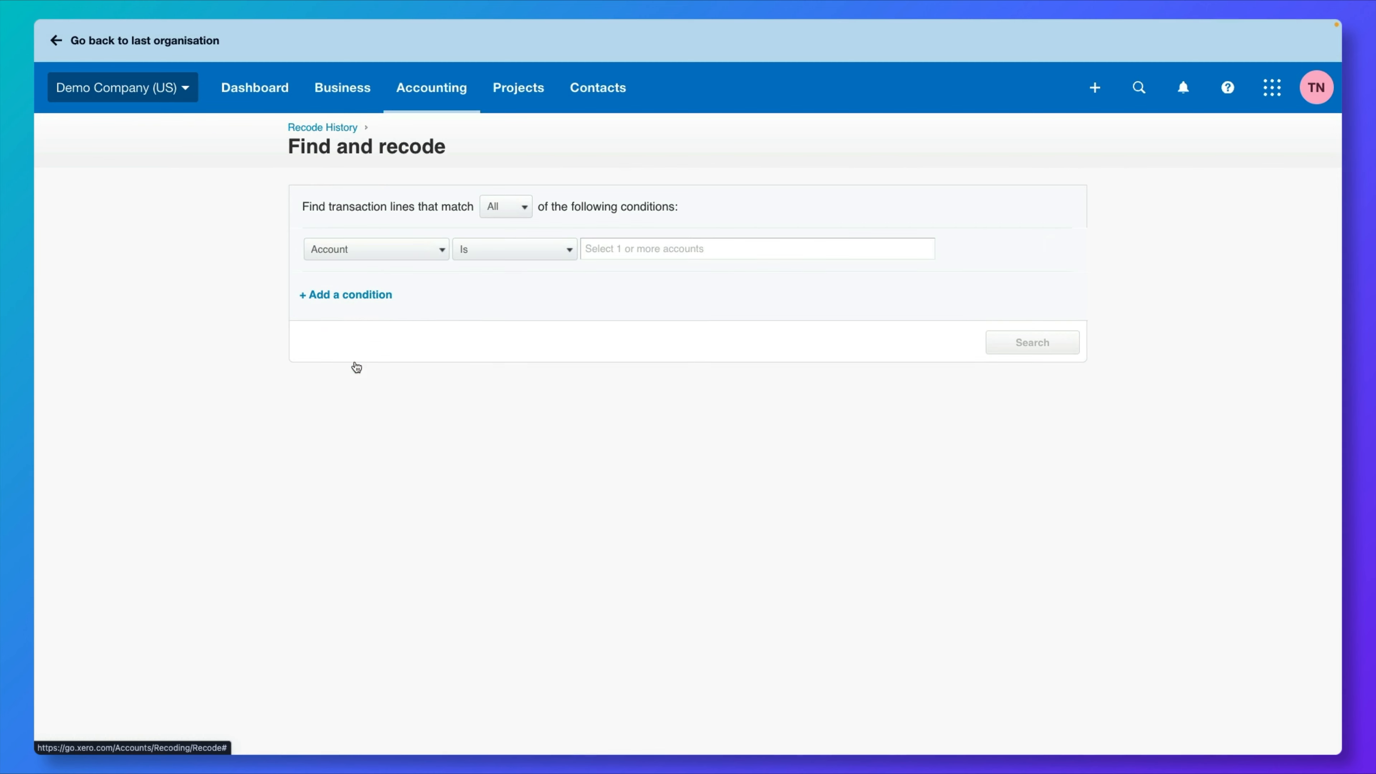
pyautogui.click(611, 250)
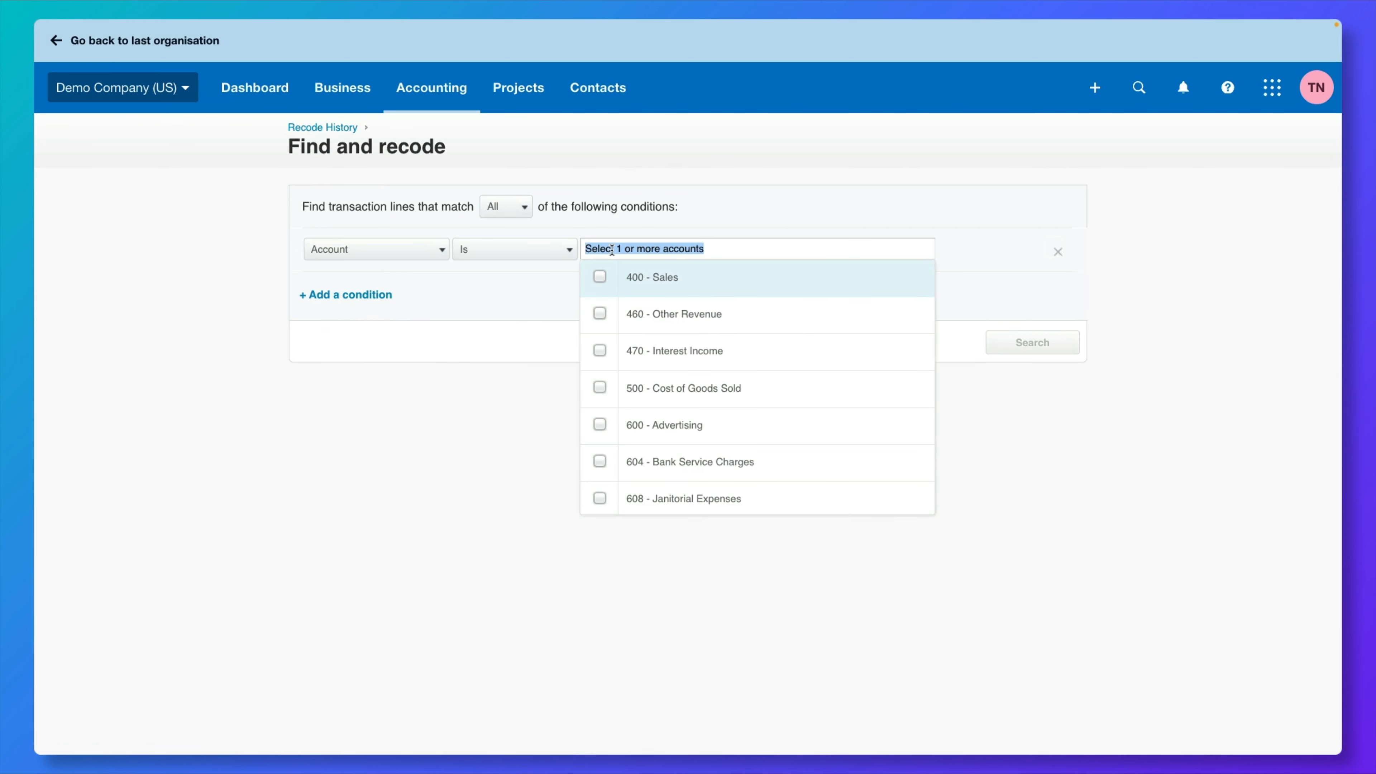
pyautogui.click(599, 426)
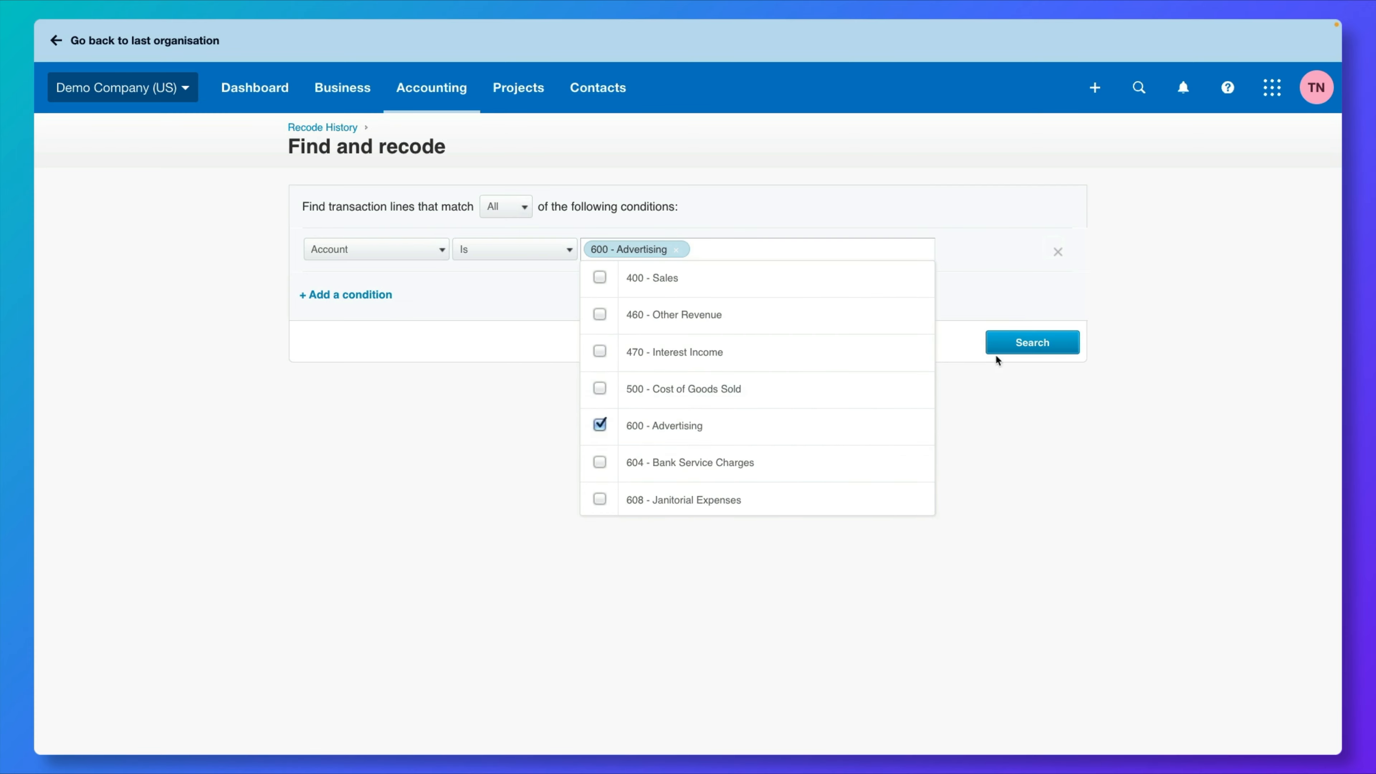
pyautogui.click(1043, 350)
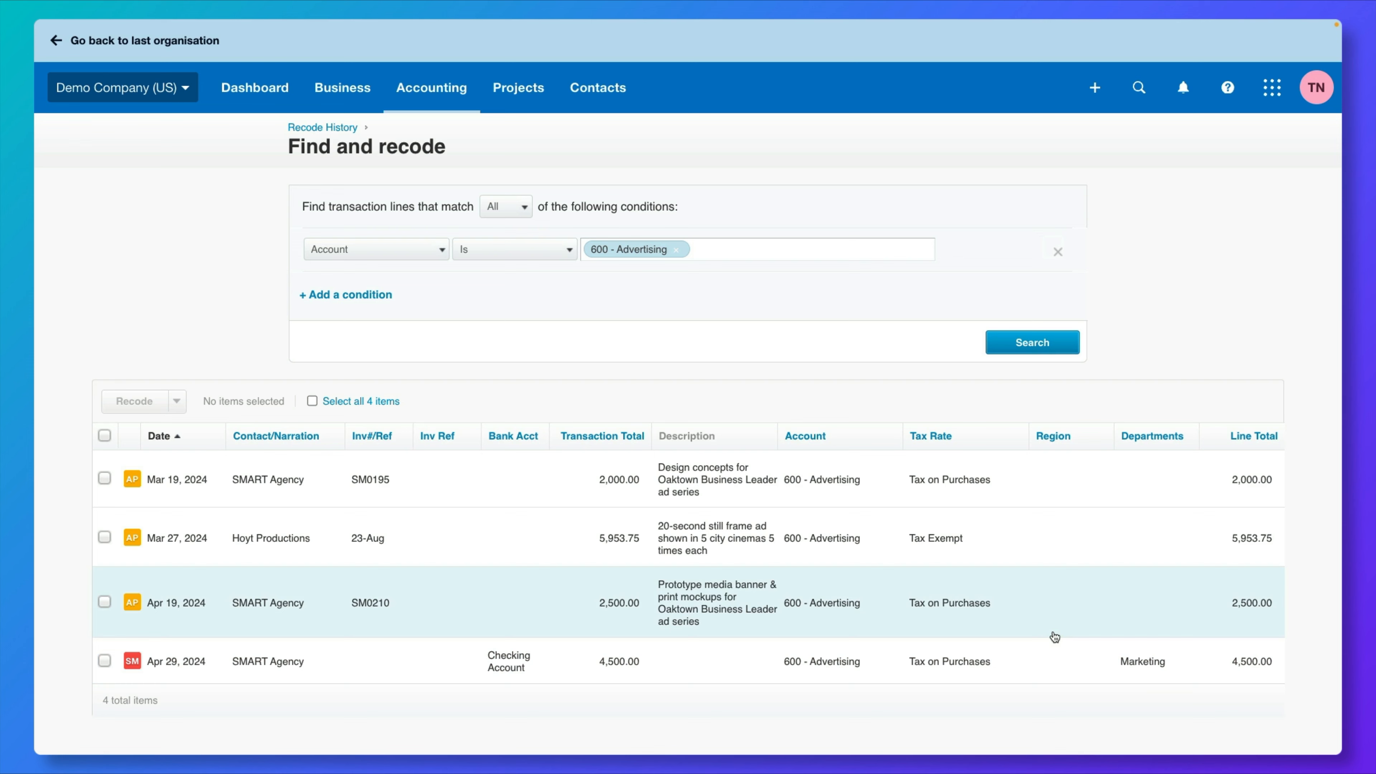
# Recode the Departments category to Marketing for the three advertising bills dated Mar 19, Mar 27 and Apr 19, 2024, and confirm the recode.
pyautogui.click(104, 602)
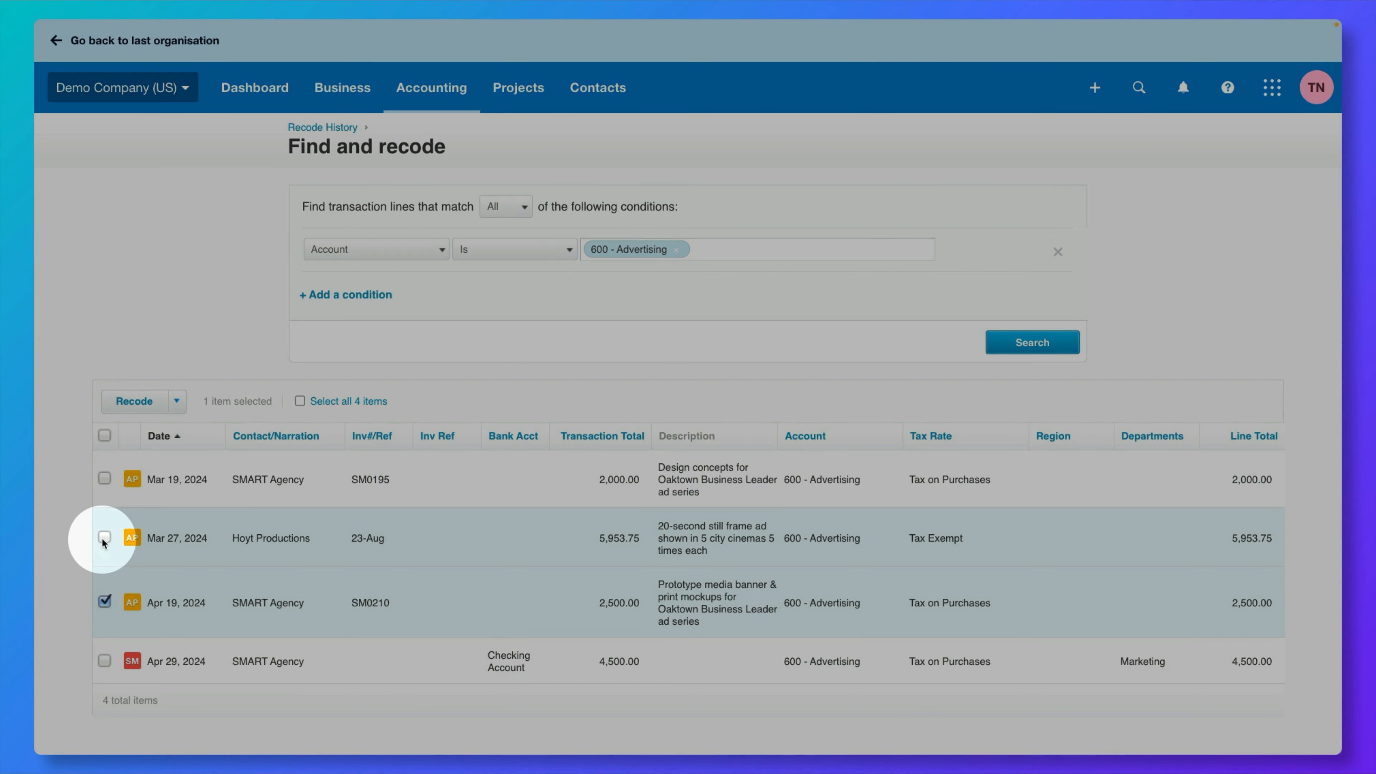
pyautogui.click(103, 537)
pyautogui.click(104, 480)
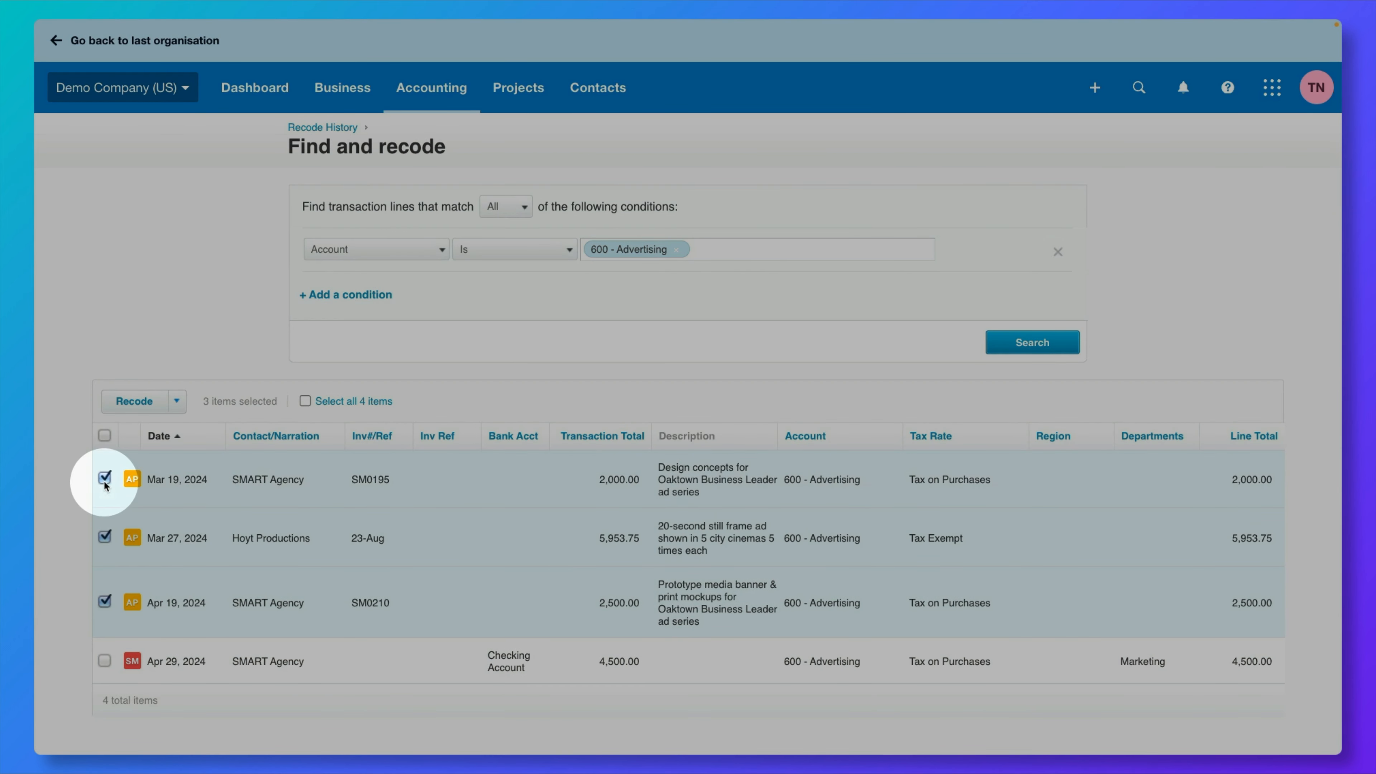
pyautogui.click(134, 402)
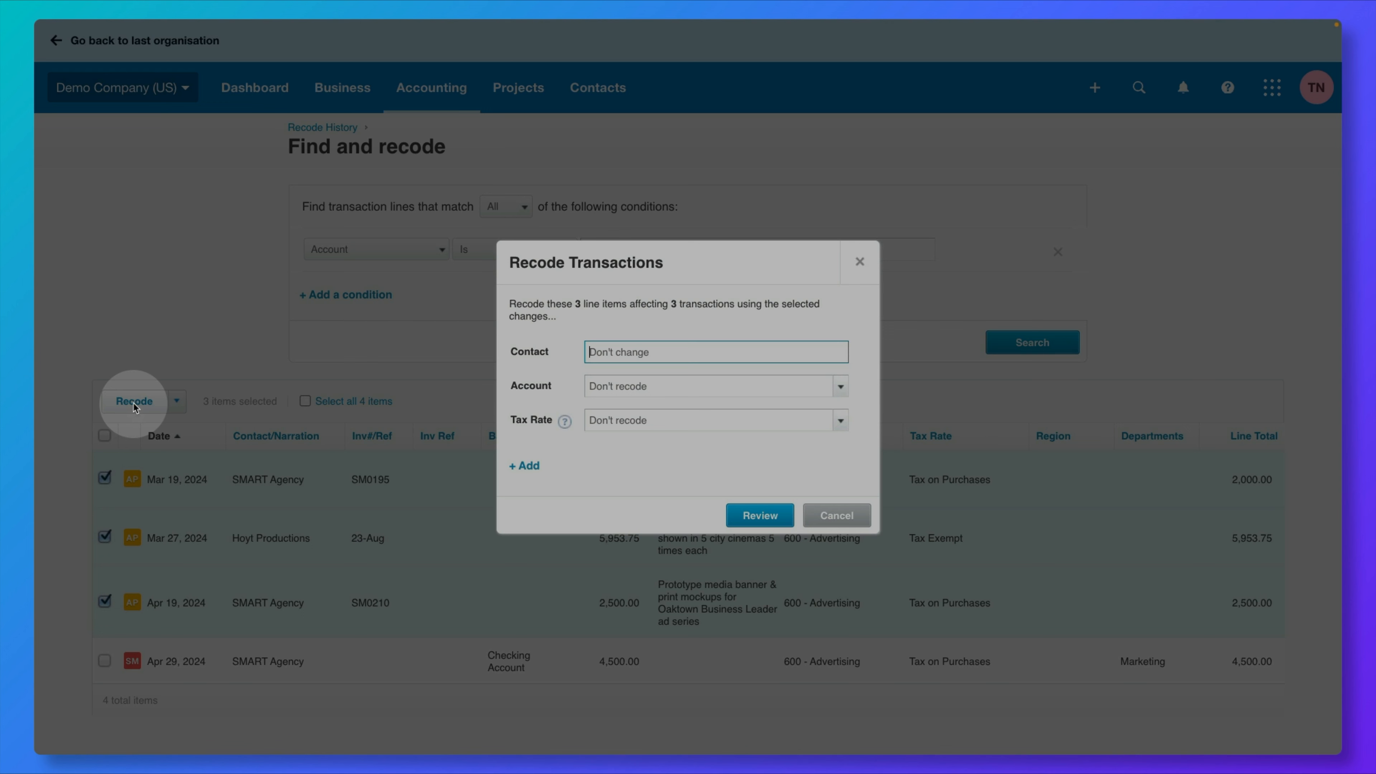
pyautogui.click(535, 470)
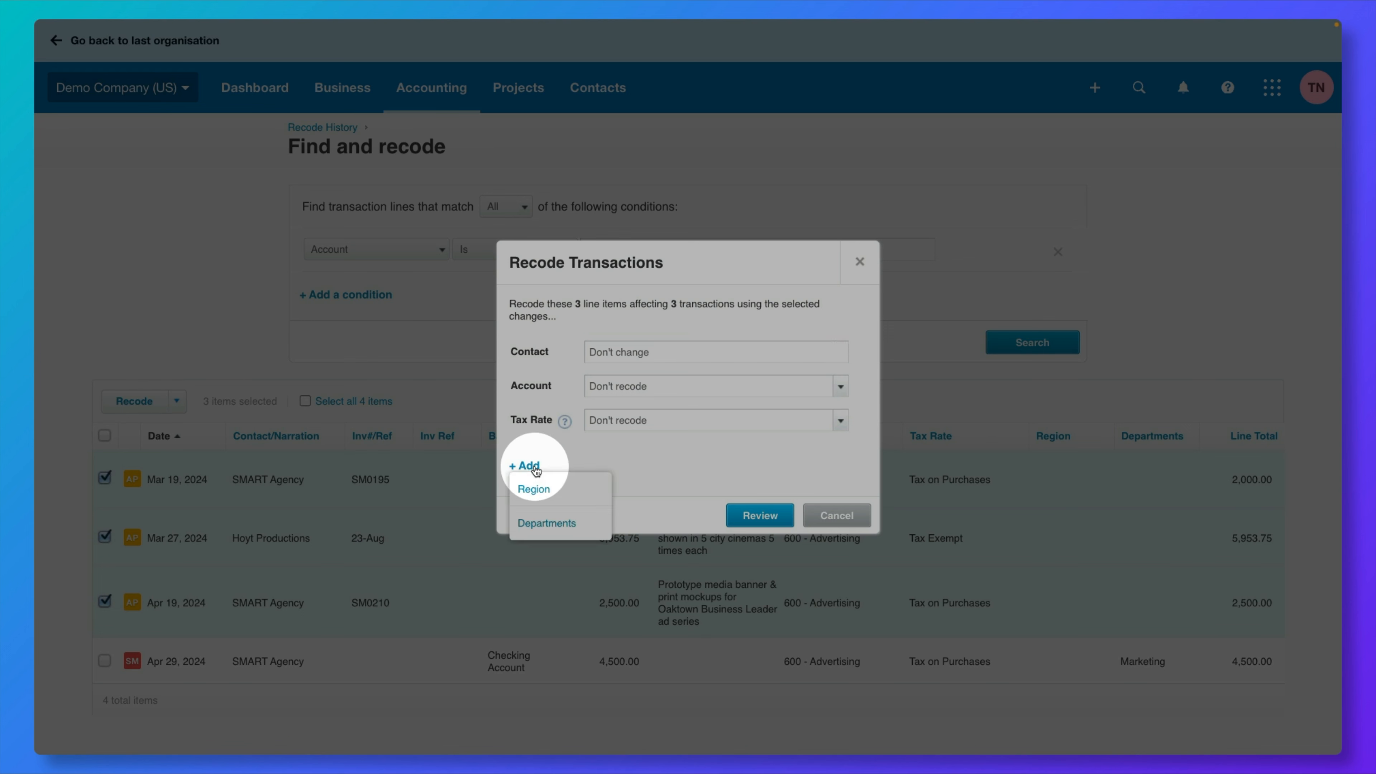
pyautogui.click(578, 533)
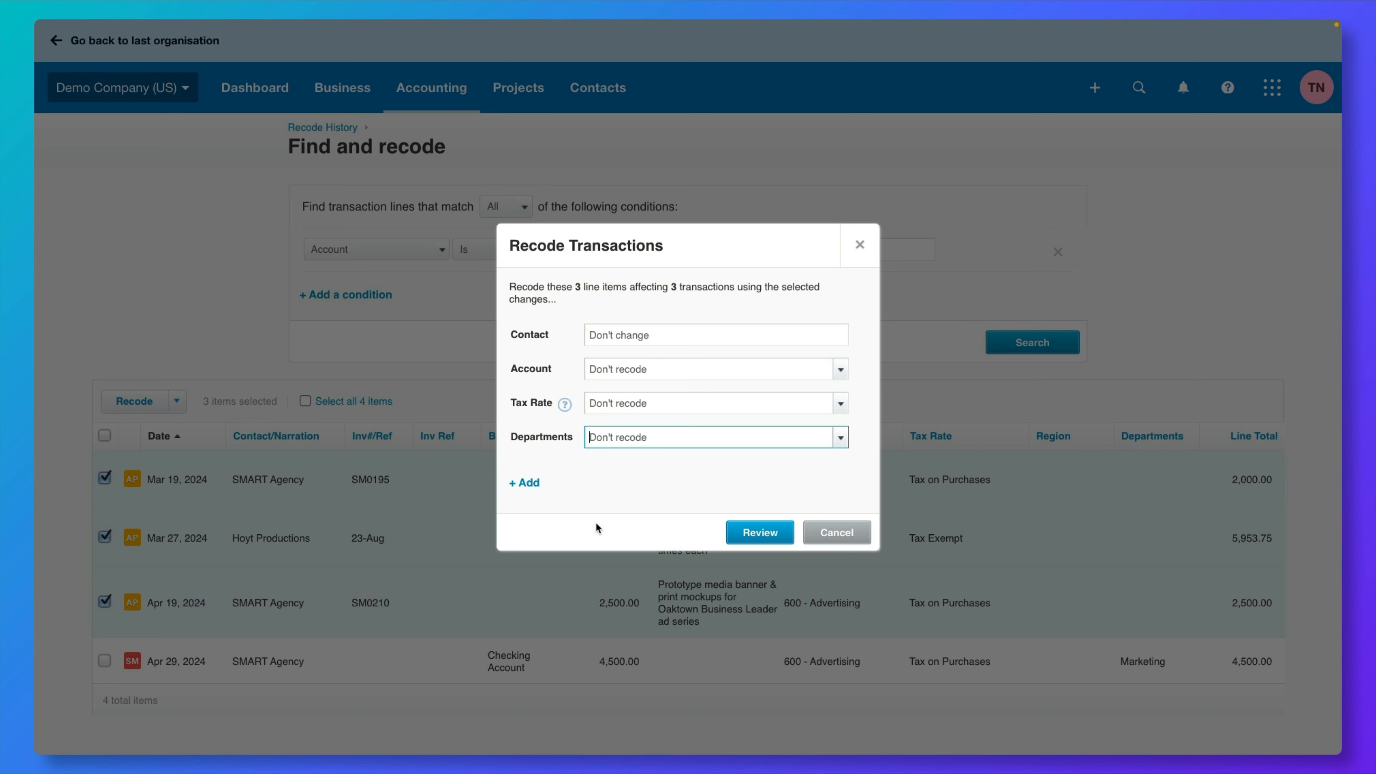
pyautogui.write('mark')
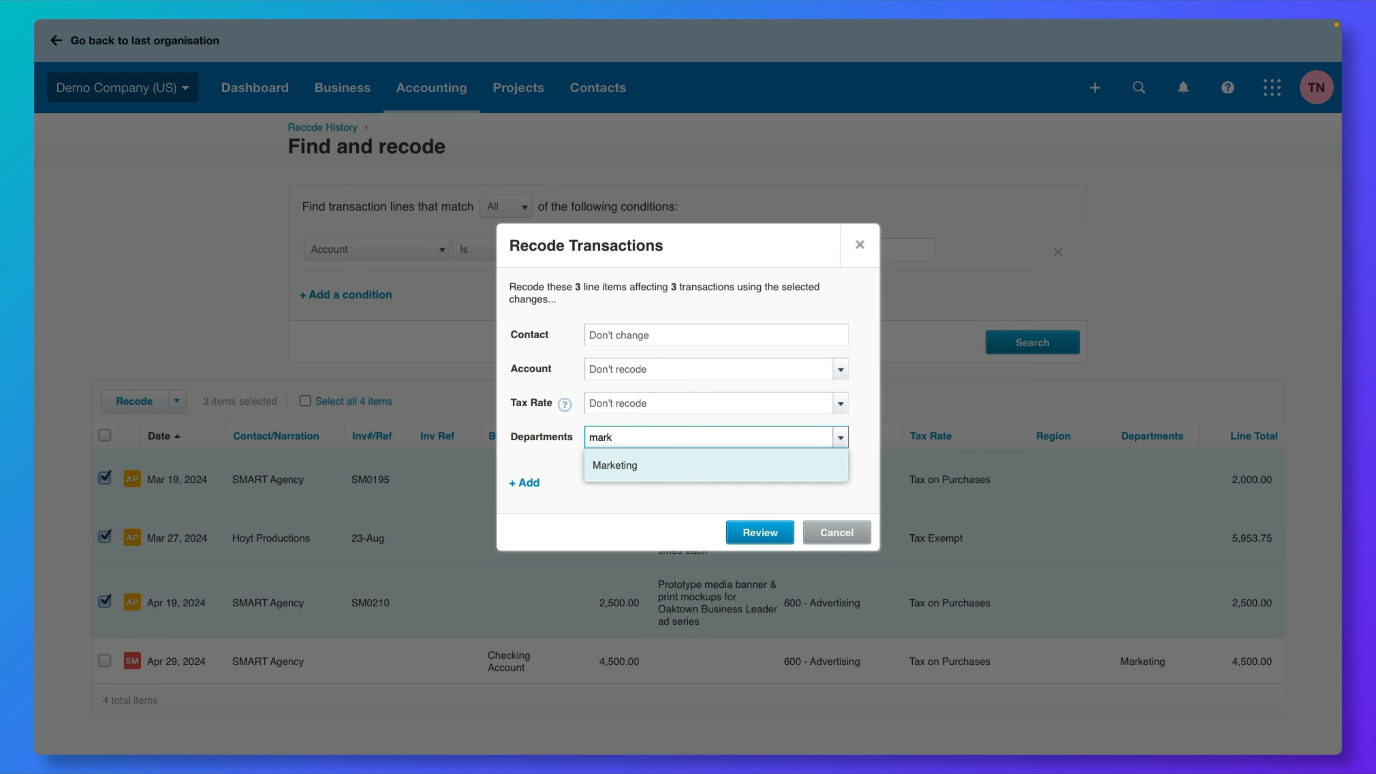
pyautogui.click(704, 466)
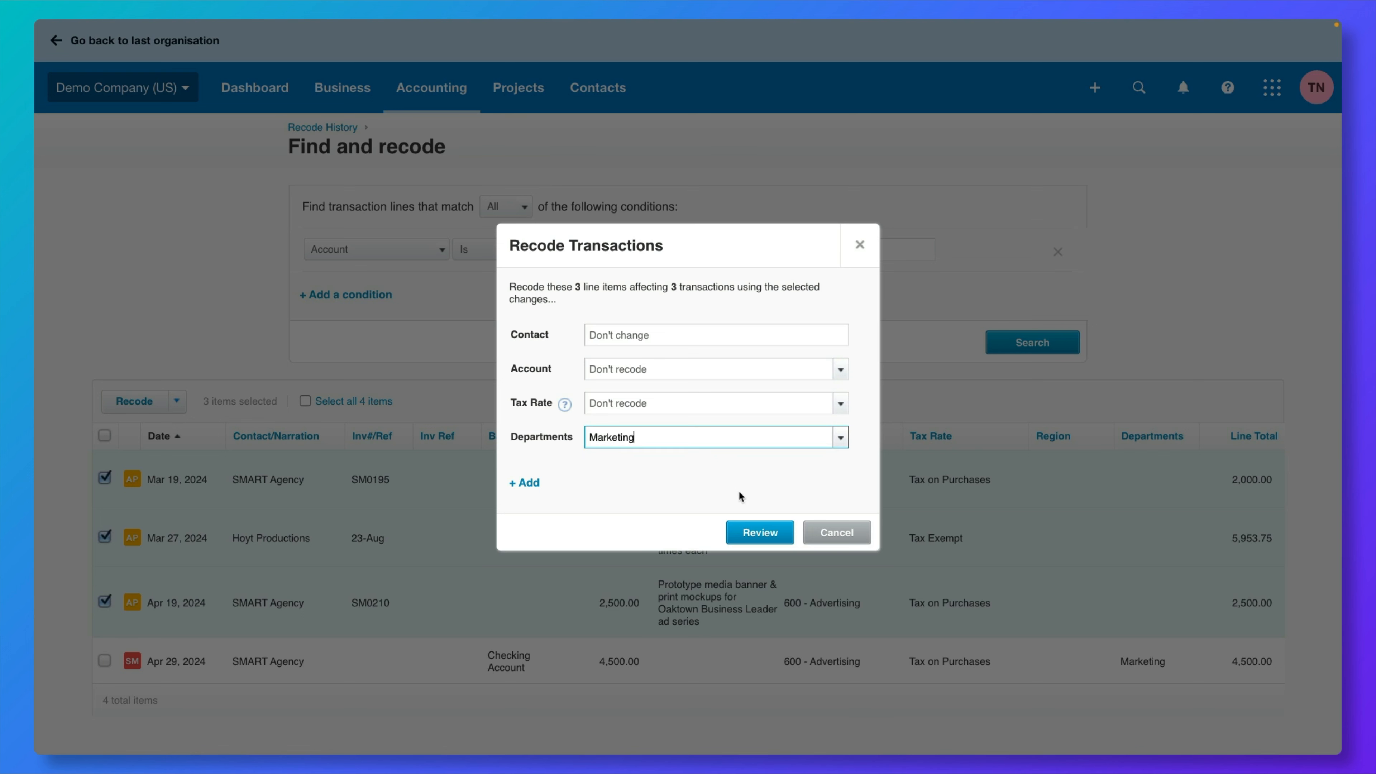
pyautogui.click(763, 532)
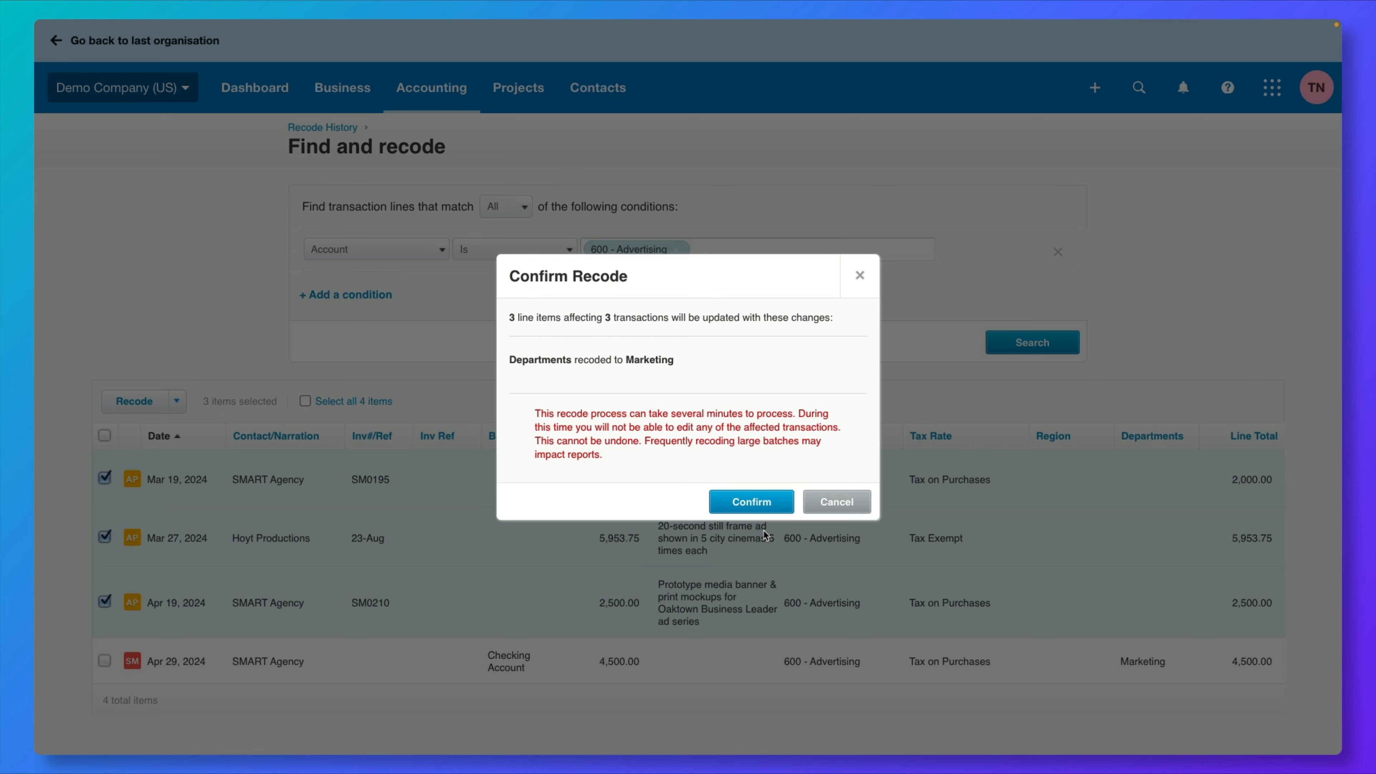
pyautogui.click(757, 504)
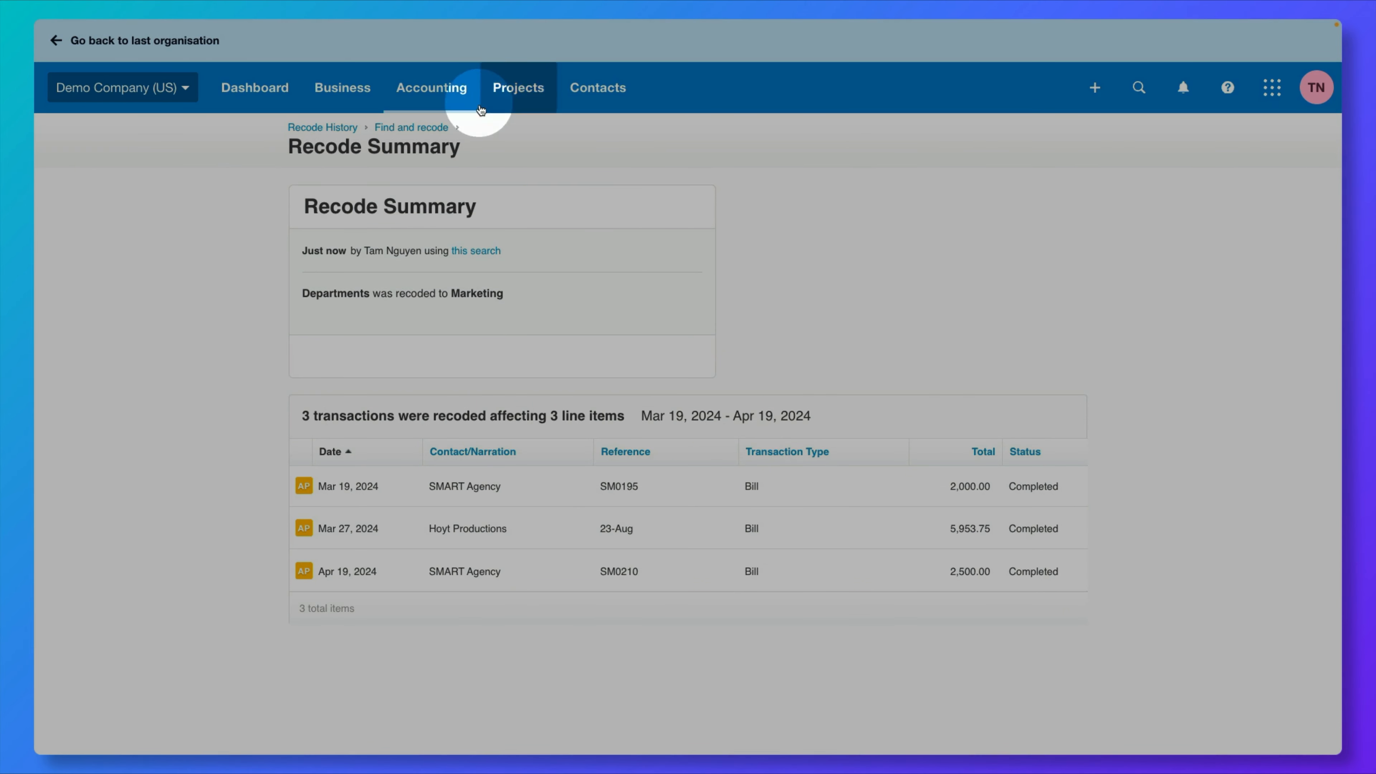
# Open the Income Statement (Profit and Loss) in the Compare Departments format and review its income and expenses per department.
pyautogui.click(463, 88)
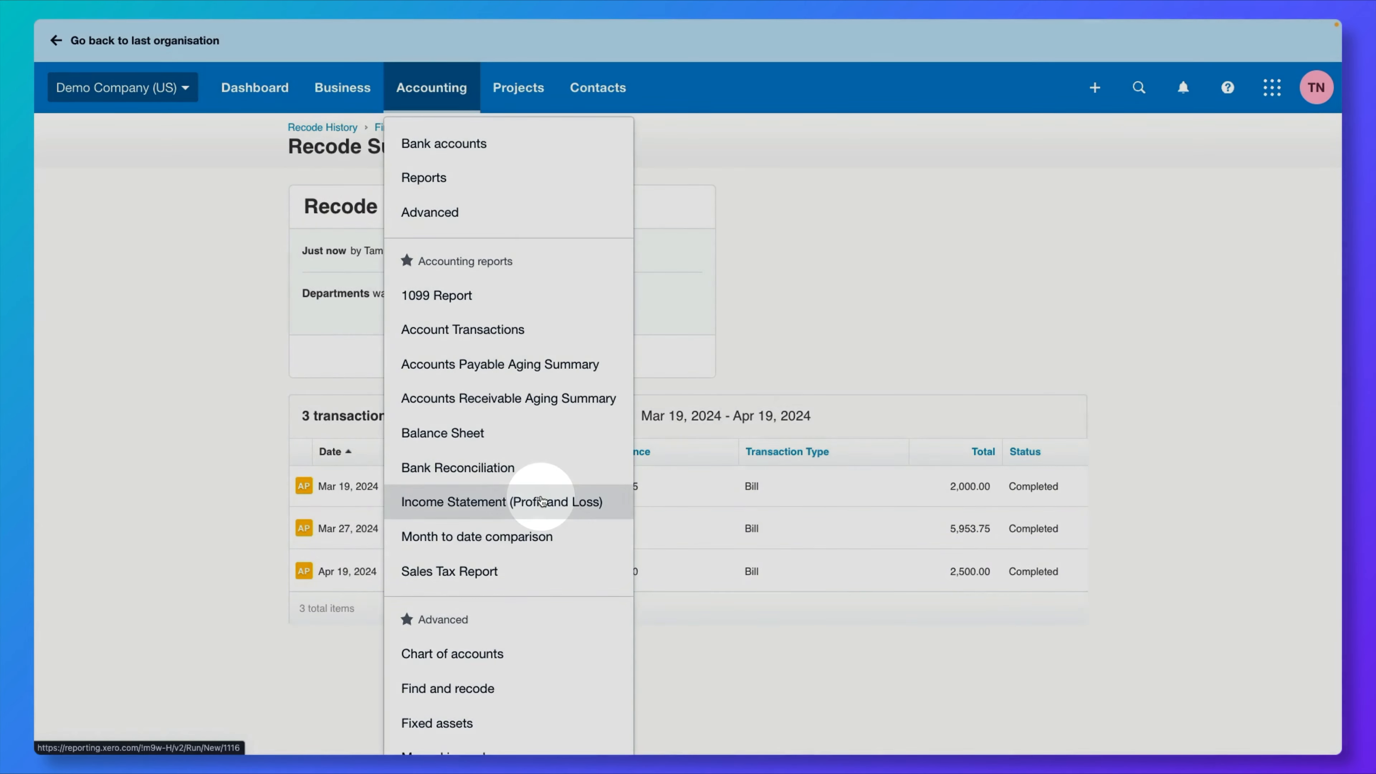
pyautogui.click(502, 502)
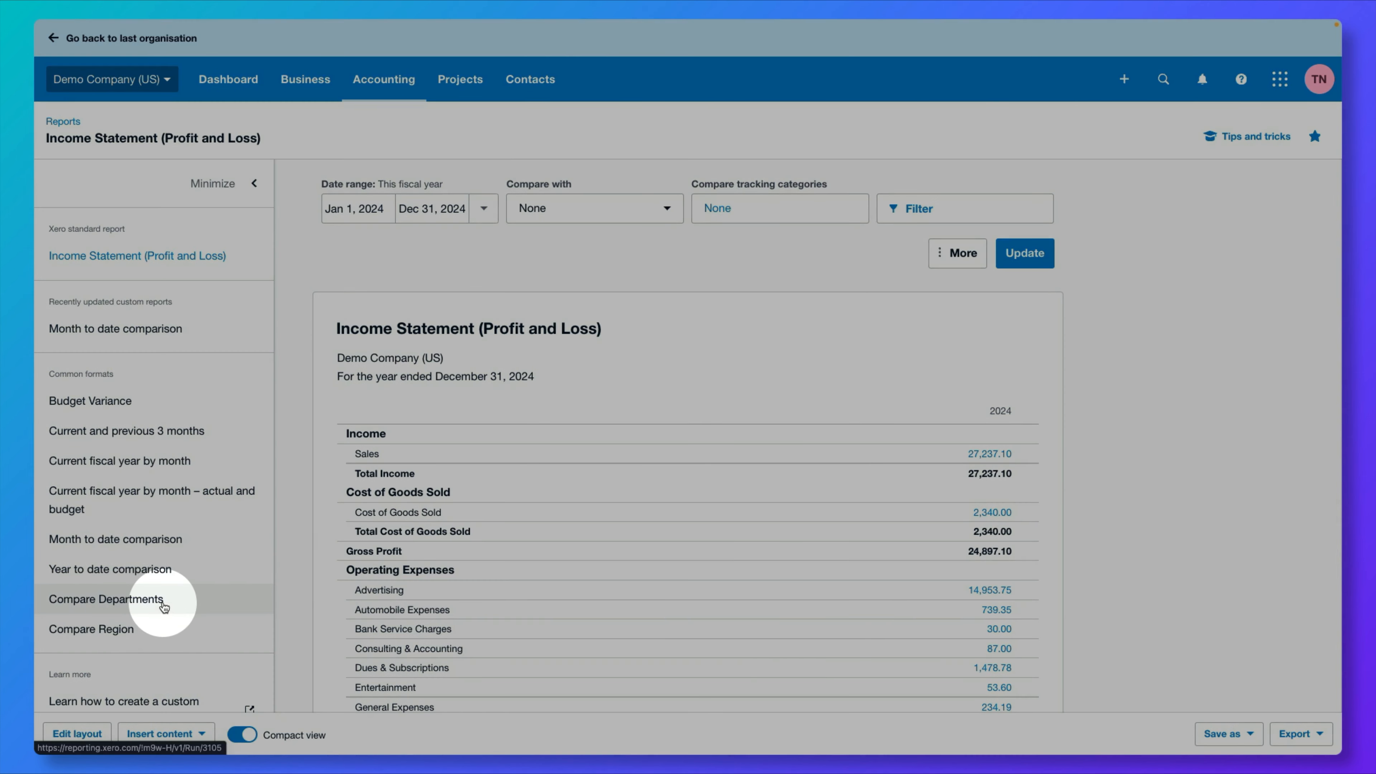
pyautogui.click(163, 603)
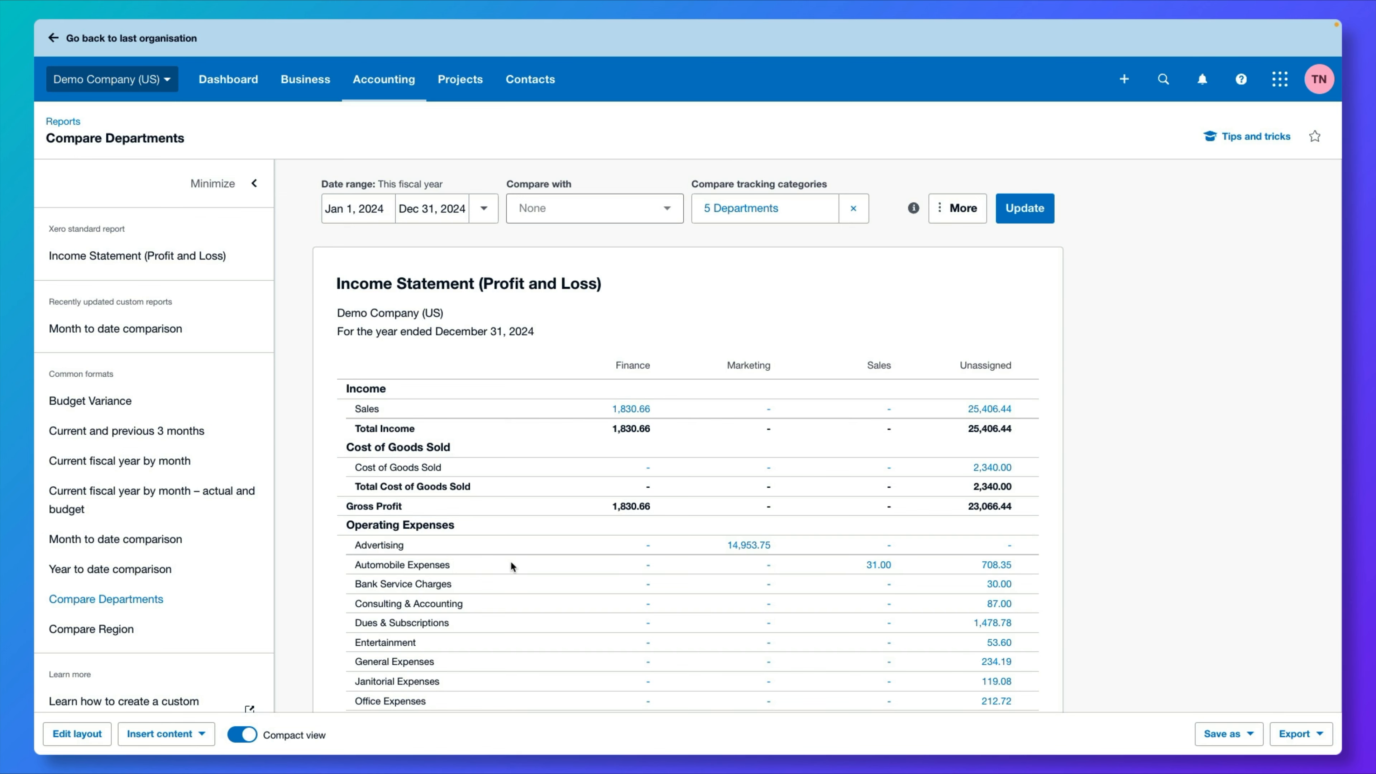
pyautogui.scroll(-2, 510, 560)
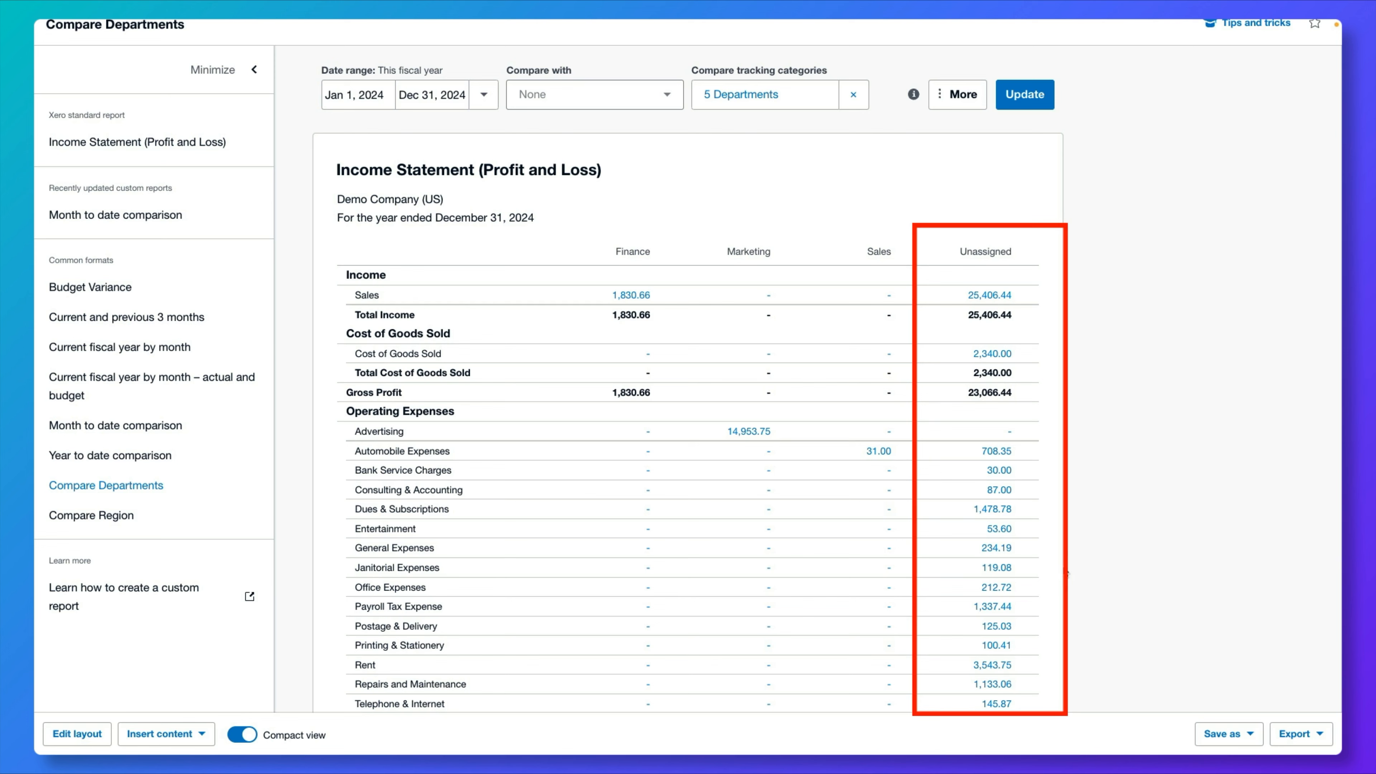
pyautogui.scroll(-3, 1063, 571)
pyautogui.scroll(-2, 1063, 567)
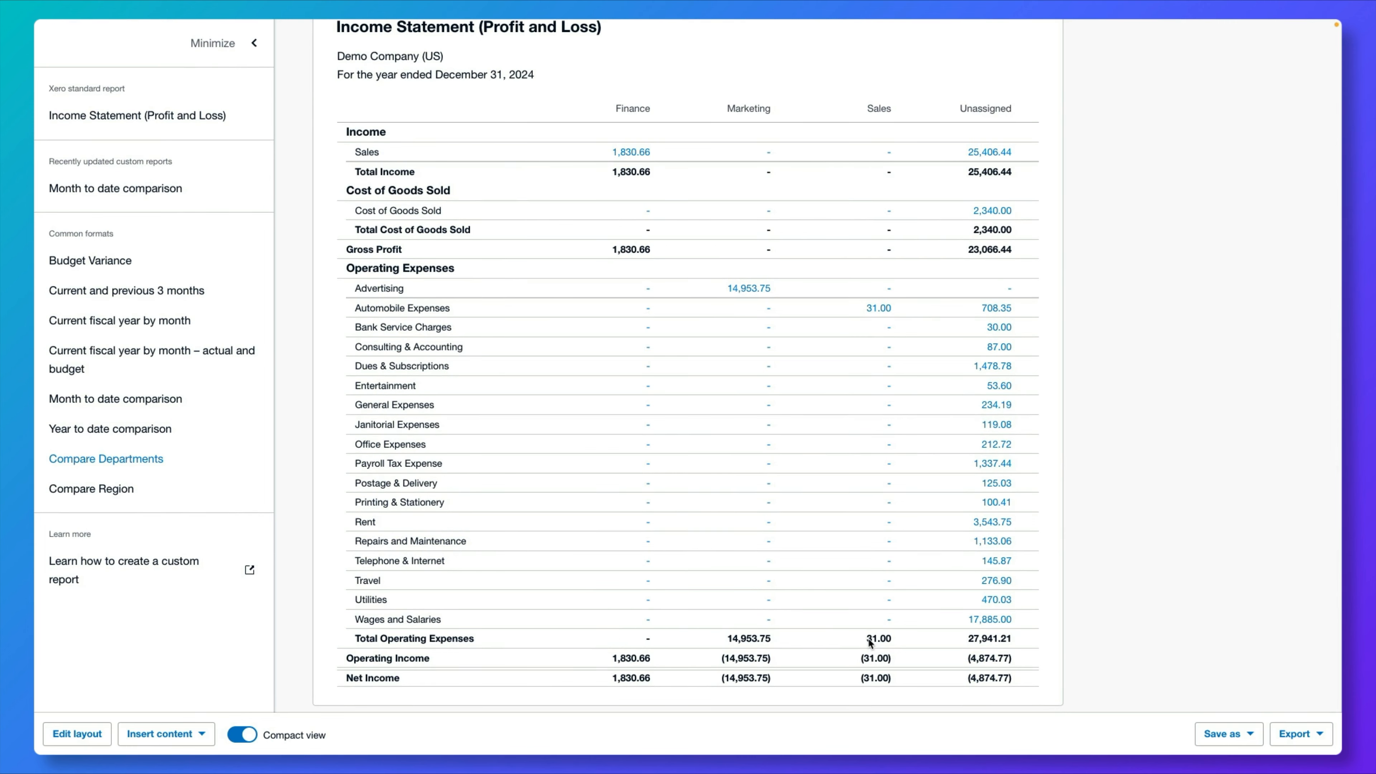
pyautogui.scroll(9, 867, 638)
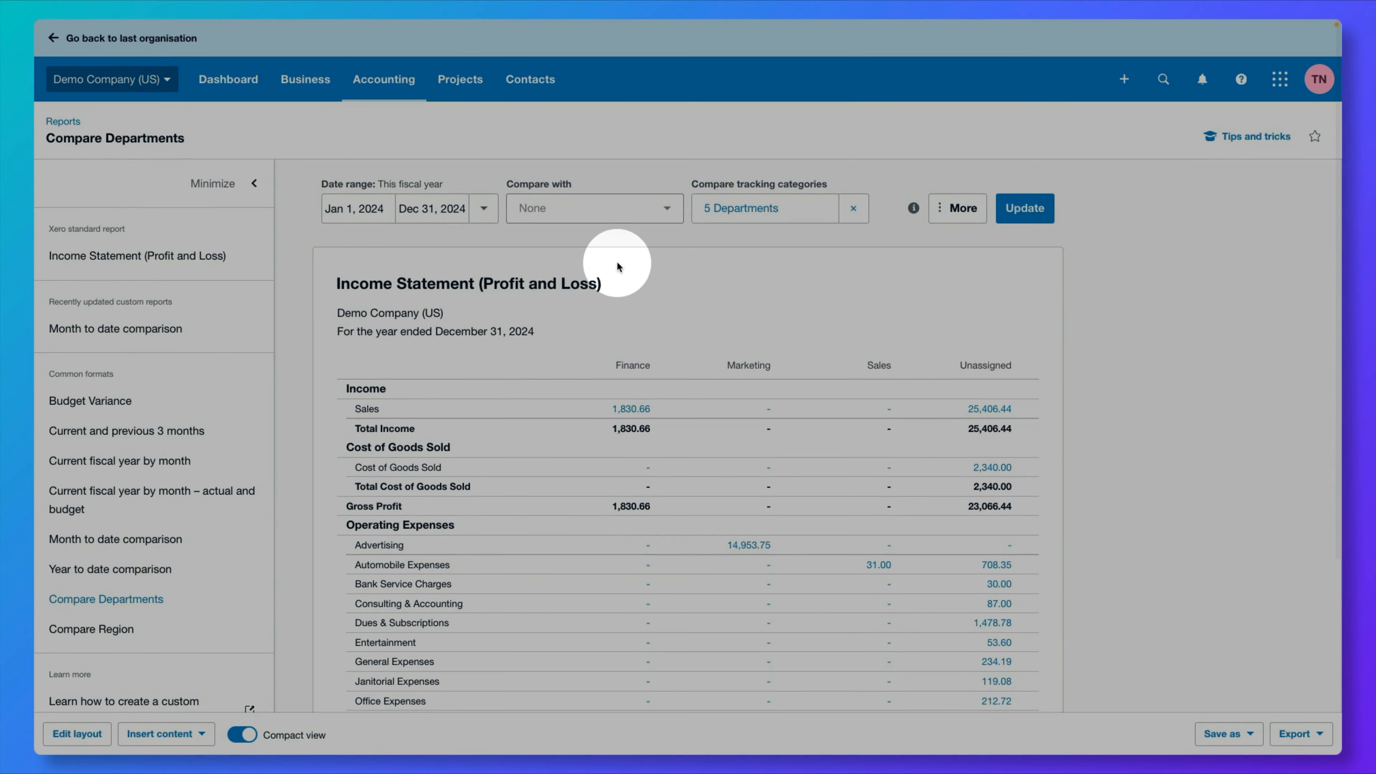
# Delete the Region category in the Tracking categories settings, accepting that it and its options are archived.
pyautogui.click(398, 93)
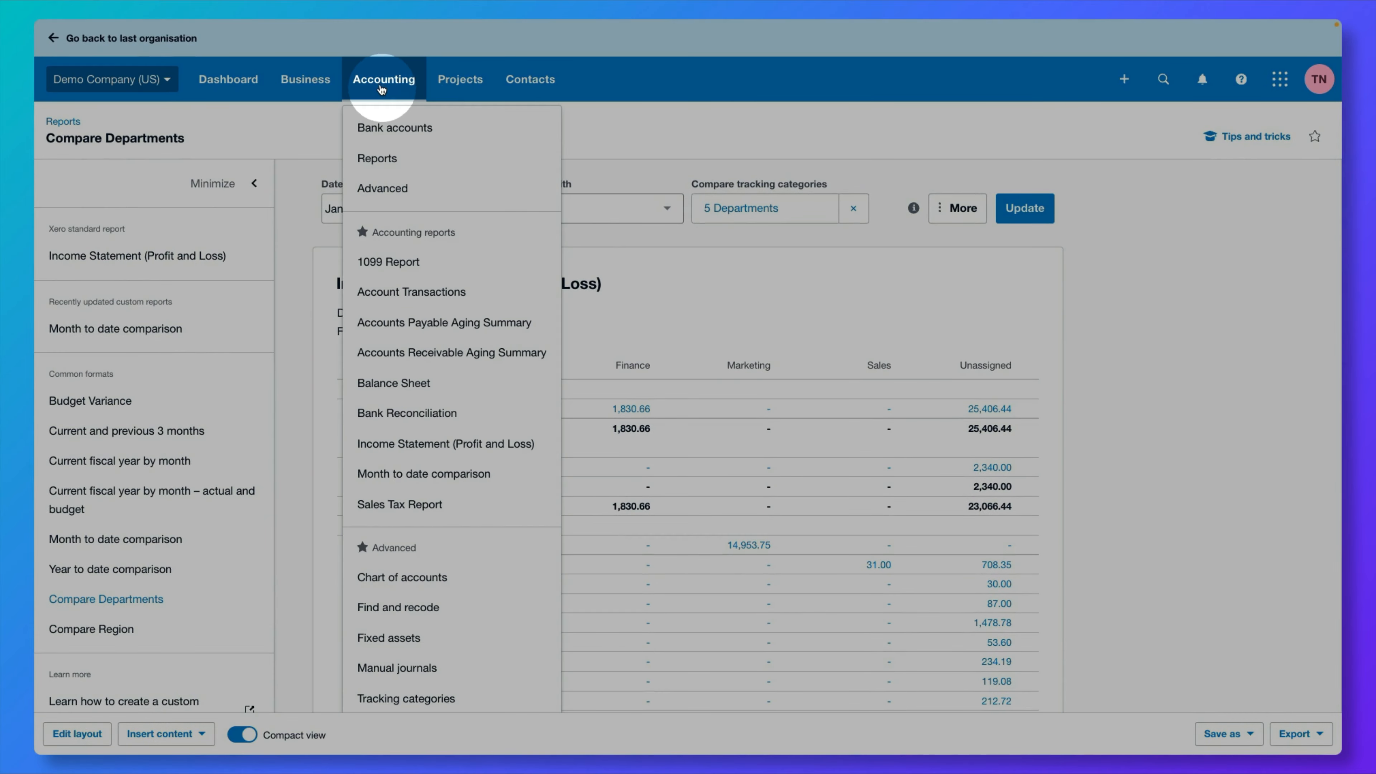
pyautogui.click(475, 695)
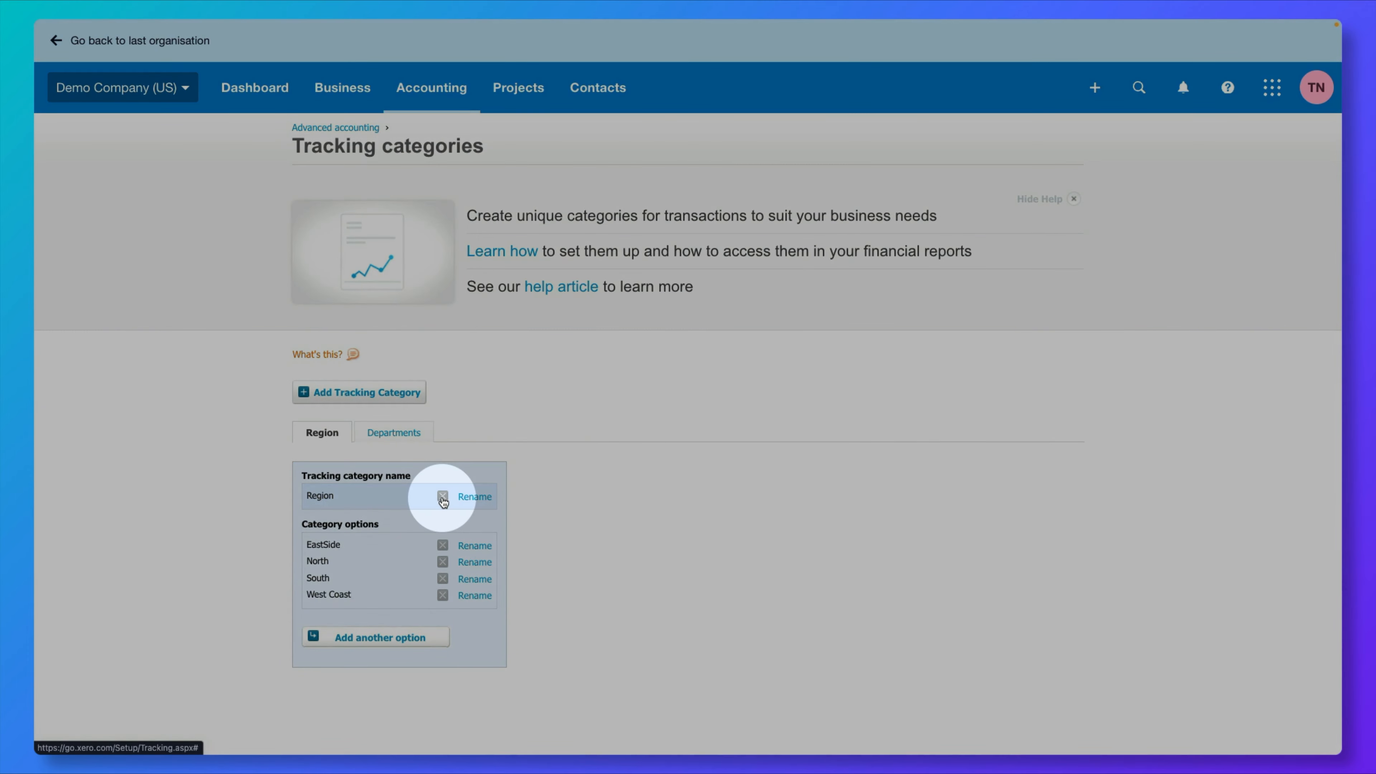
pyautogui.click(443, 497)
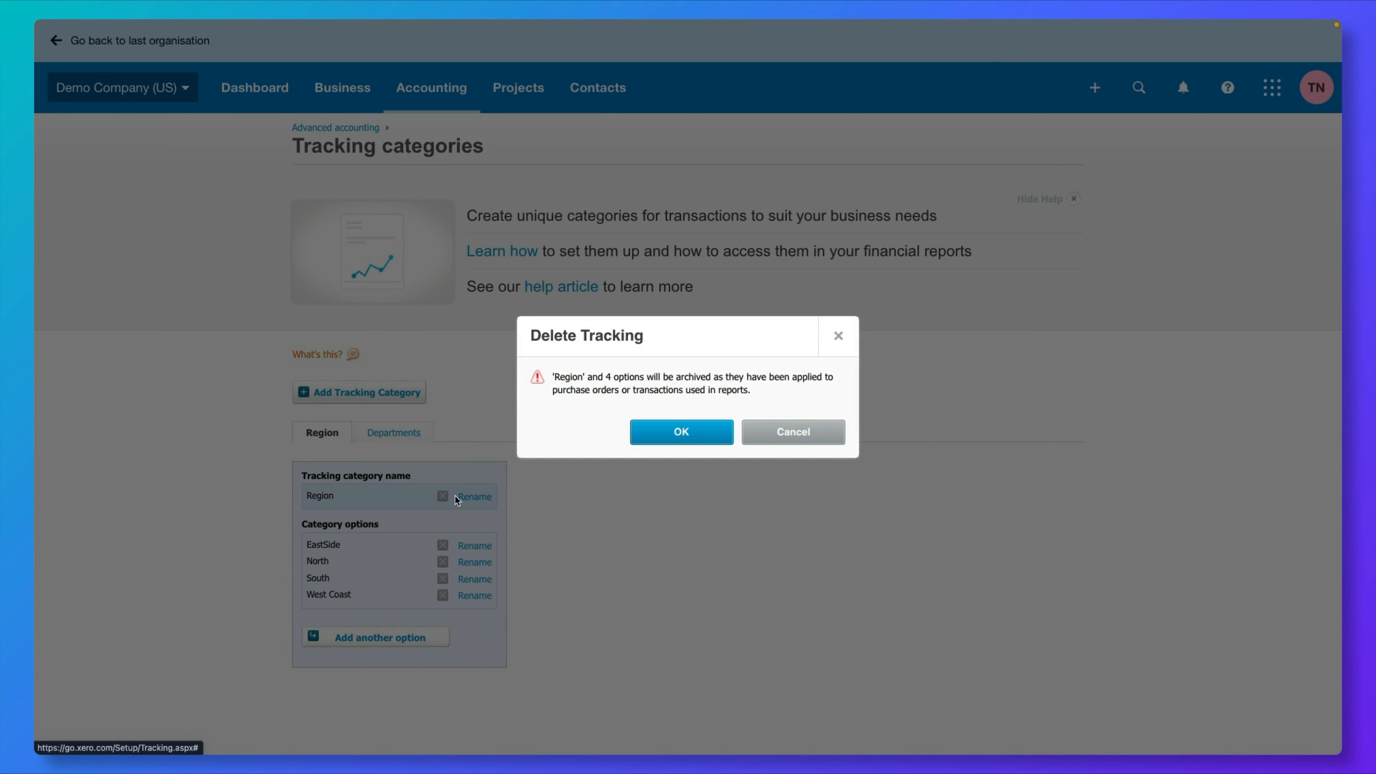
pyautogui.click(684, 433)
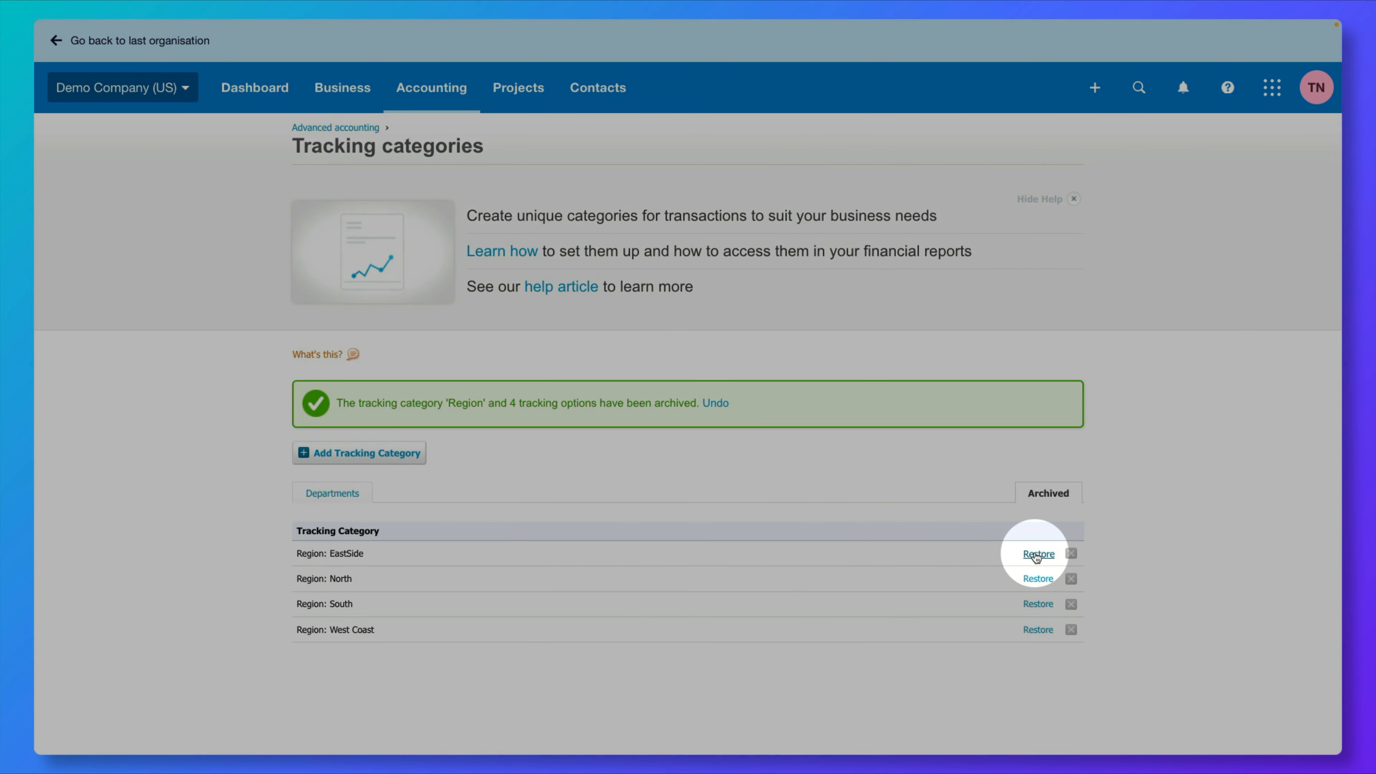
# Restore the archived Region tracking category together with all its archived options.
pyautogui.click(1036, 555)
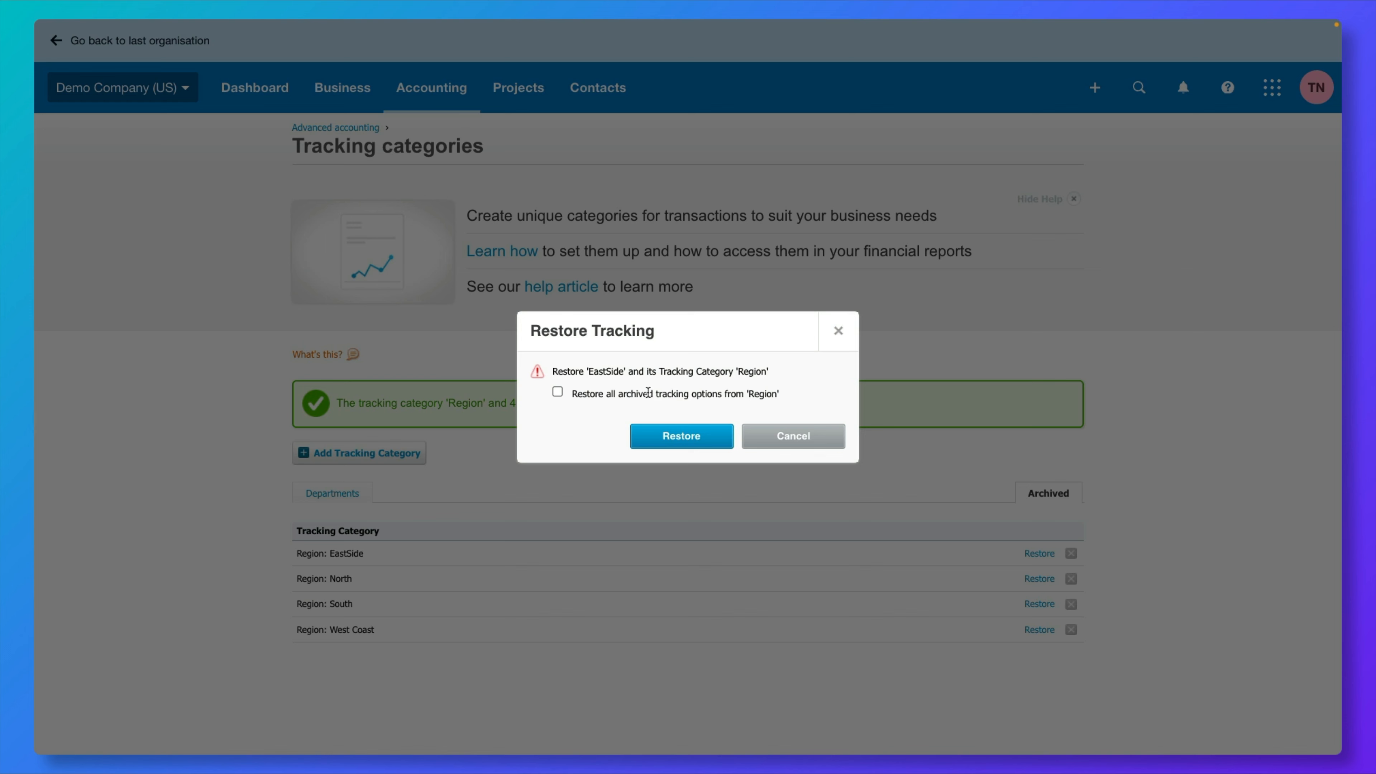
pyautogui.click(681, 435)
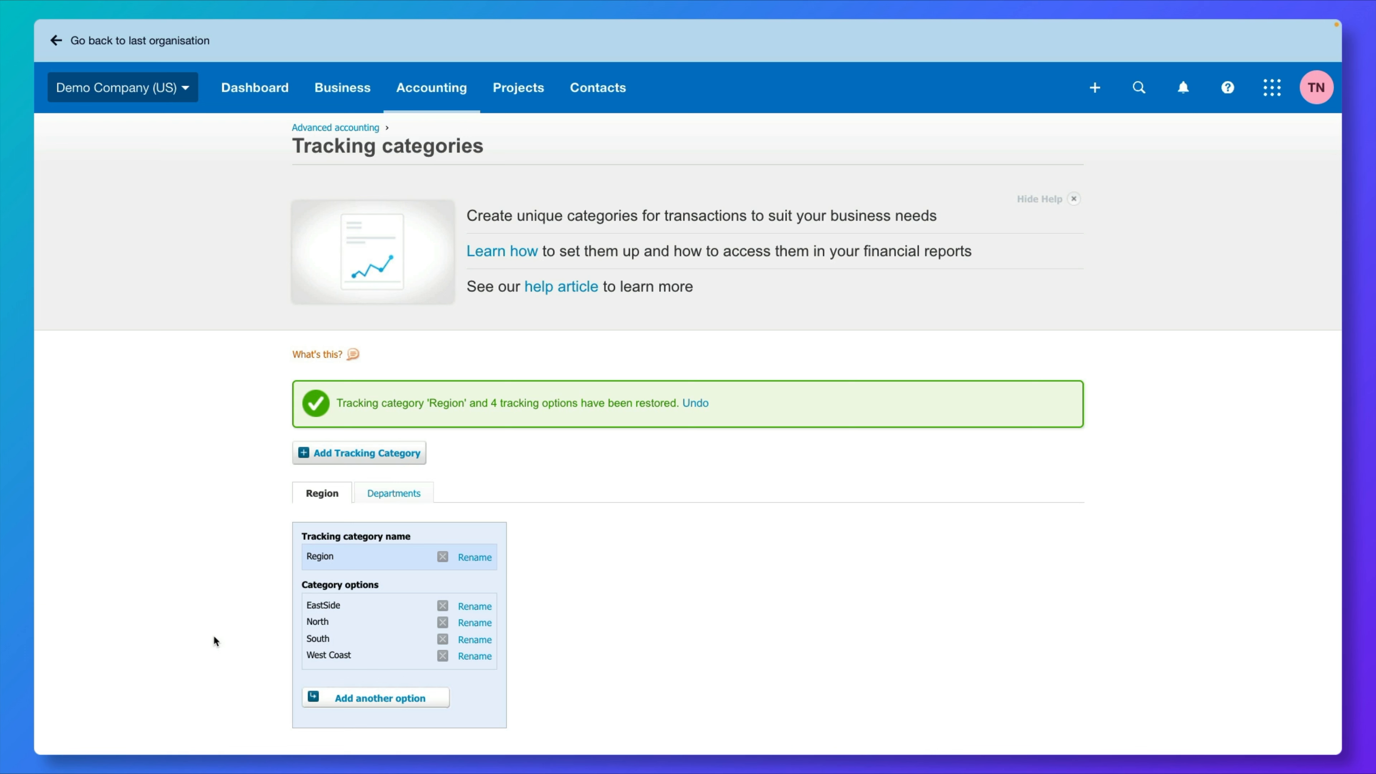